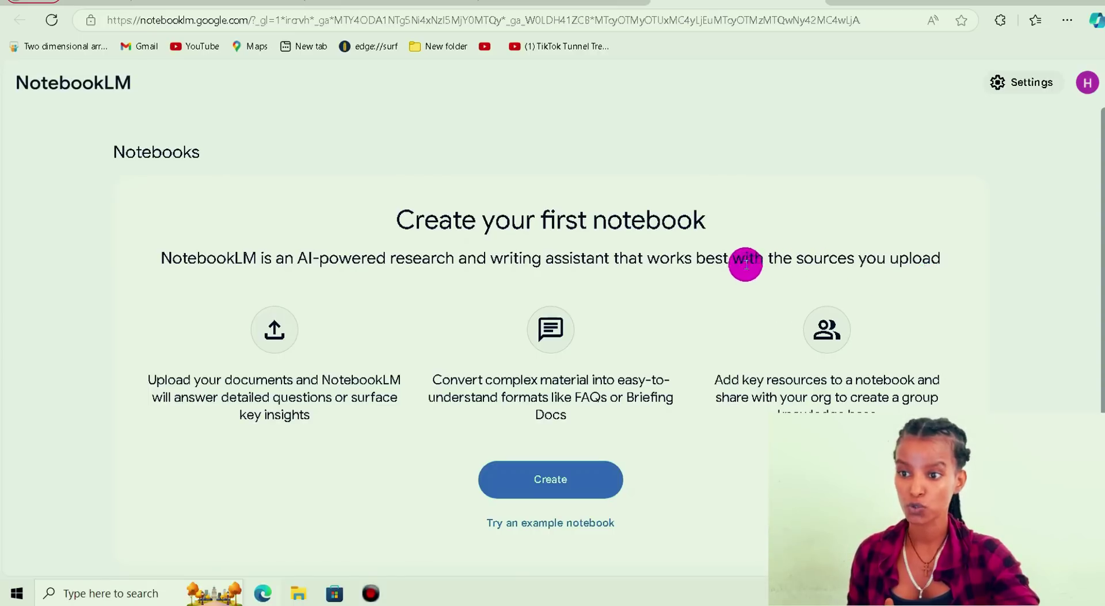
Create a new untitled notebook in NotebookLM.
{"action": "left_click_drag", "start_coordinate": [942, 259], "coordinate": [868, 273]}
{"action": "left_click", "coordinate": [764, 287]}
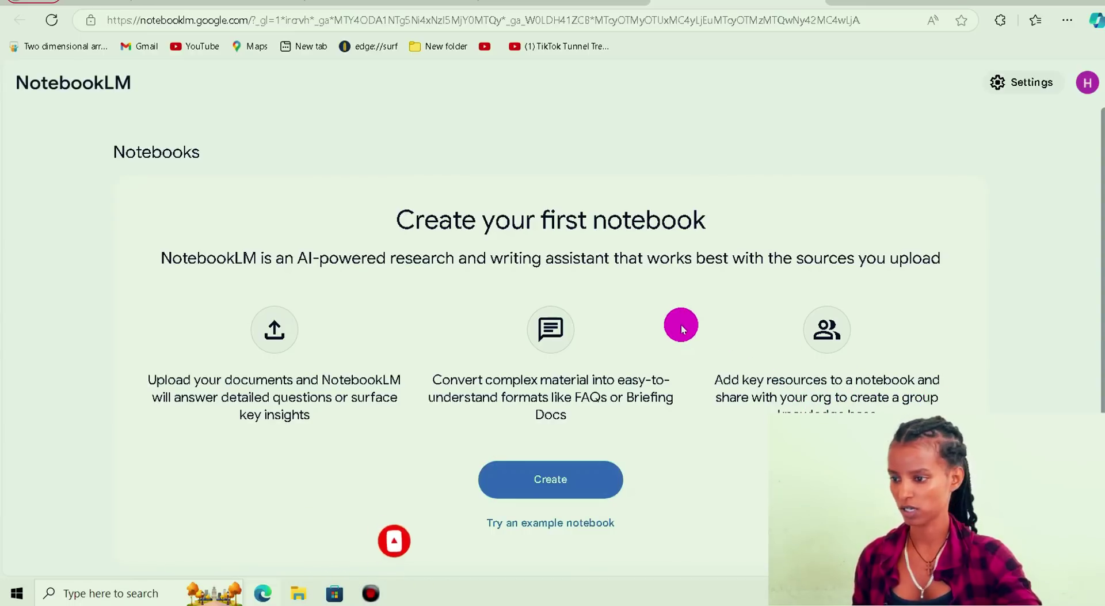
{"action": "left_click", "coordinate": [554, 488]}
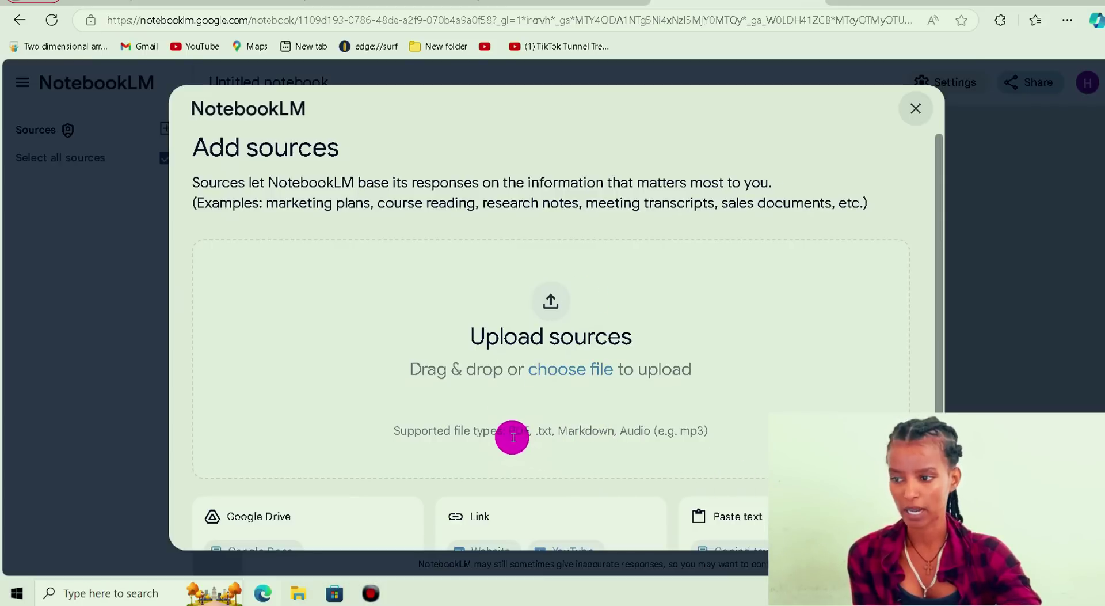
{"action": "left_click_drag", "start_coordinate": [509, 432], "coordinate": [733, 430]}
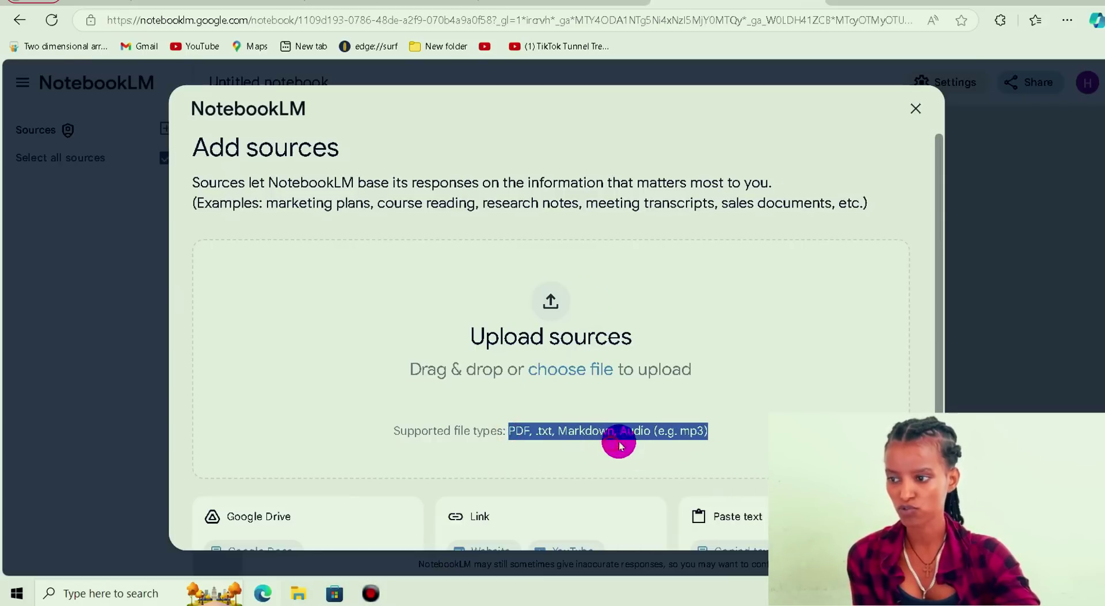
{"action": "left_click", "coordinate": [554, 366]}
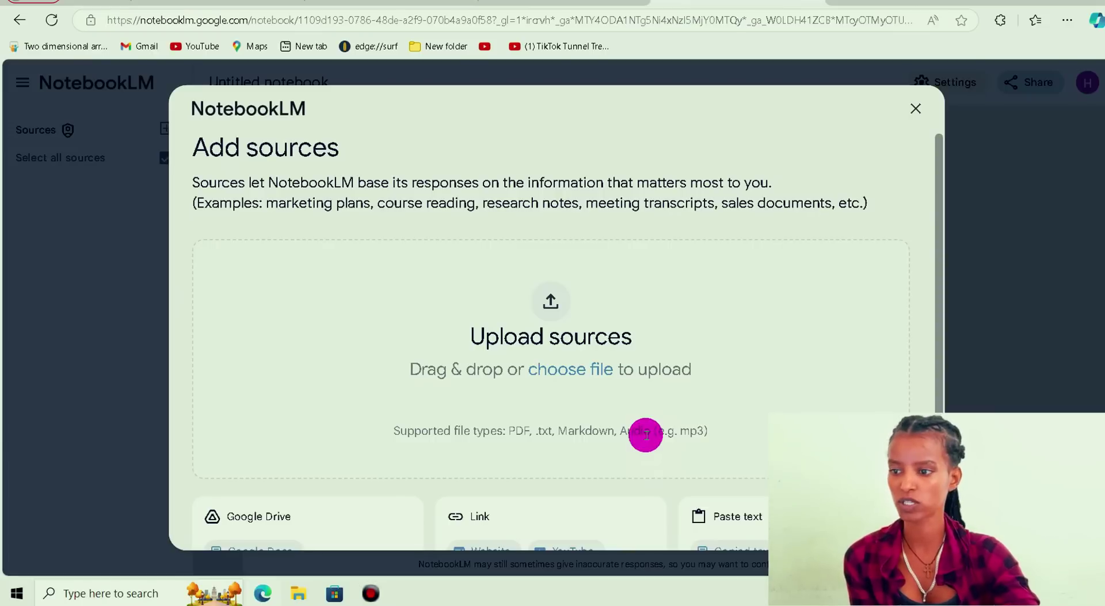
Bring up the file picker from the Add sources dialog to upload a source.
{"action": "left_click", "coordinate": [615, 446]}
{"action": "left_click", "coordinate": [402, 348]}
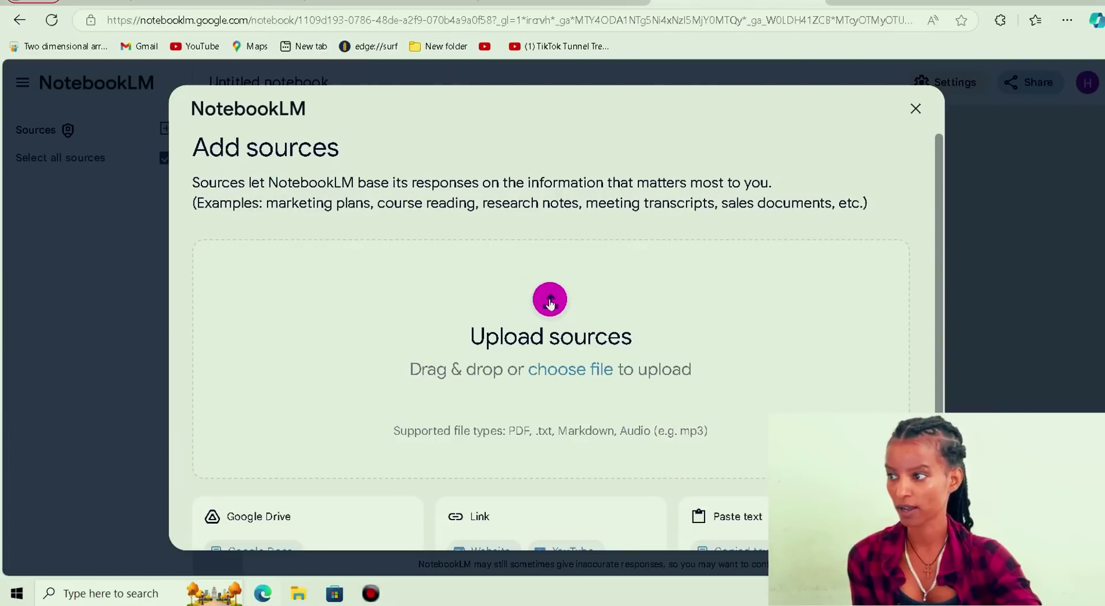
{"action": "left_click", "coordinate": [549, 302]}
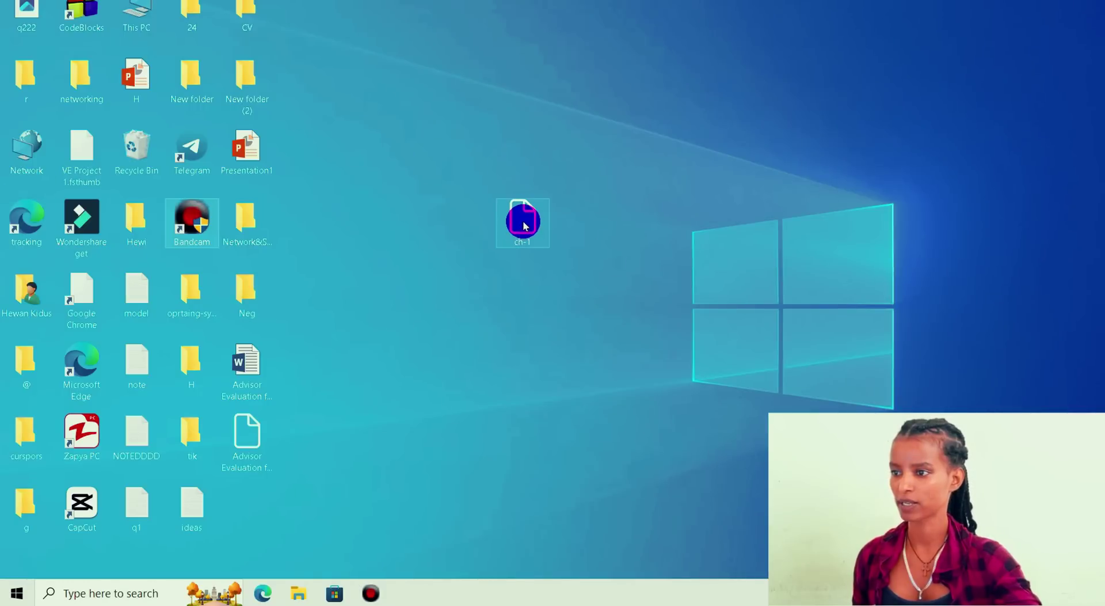
Open ch-1.pdf from the desktop in Edge full screen and skim through its slides.
{"action": "double_click", "coordinate": [524, 224]}
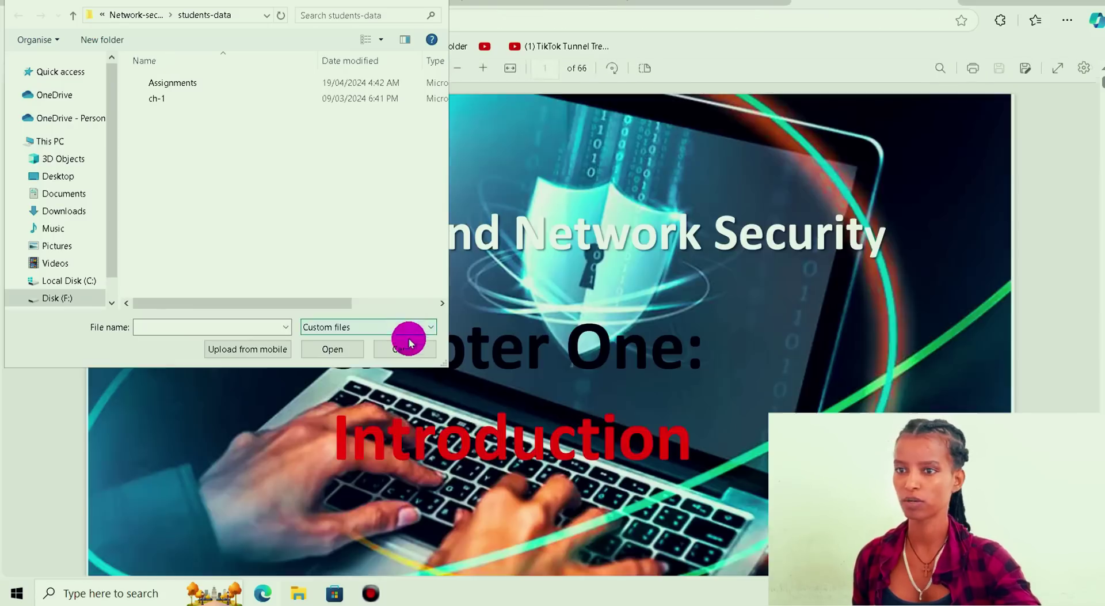
{"action": "left_click", "coordinate": [407, 341]}
{"action": "scroll", "coordinate": [647, 350], "scroll_direction": "down", "scroll_amount": 6}
{"action": "left_click", "coordinate": [1058, 75]}
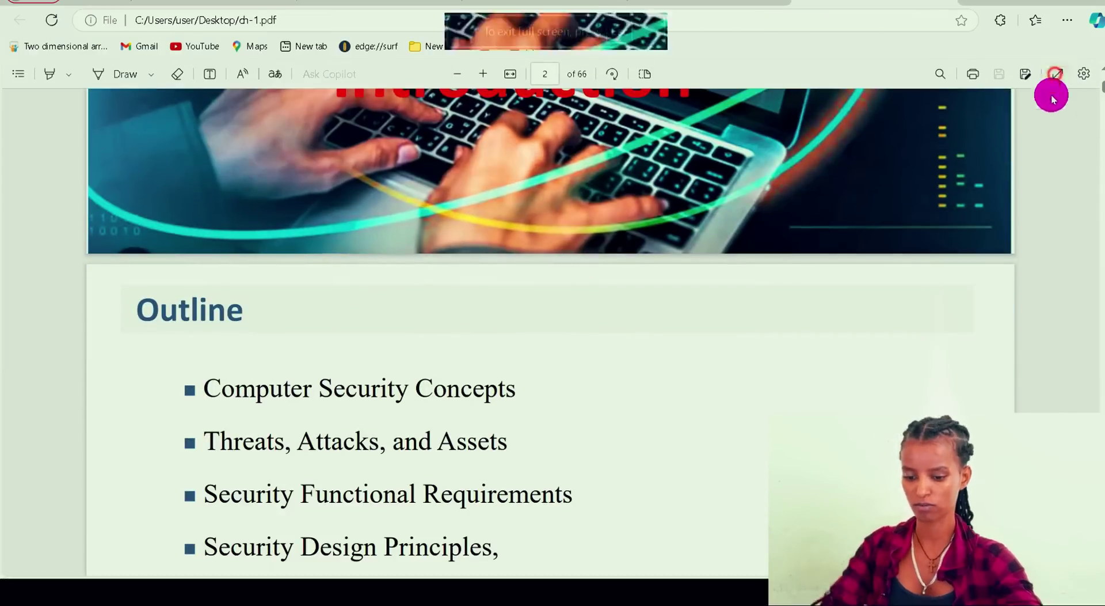
{"action": "scroll", "coordinate": [864, 352], "scroll_direction": "up", "scroll_amount": 1}
{"action": "scroll", "coordinate": [865, 351], "scroll_direction": "down", "scroll_amount": 1}
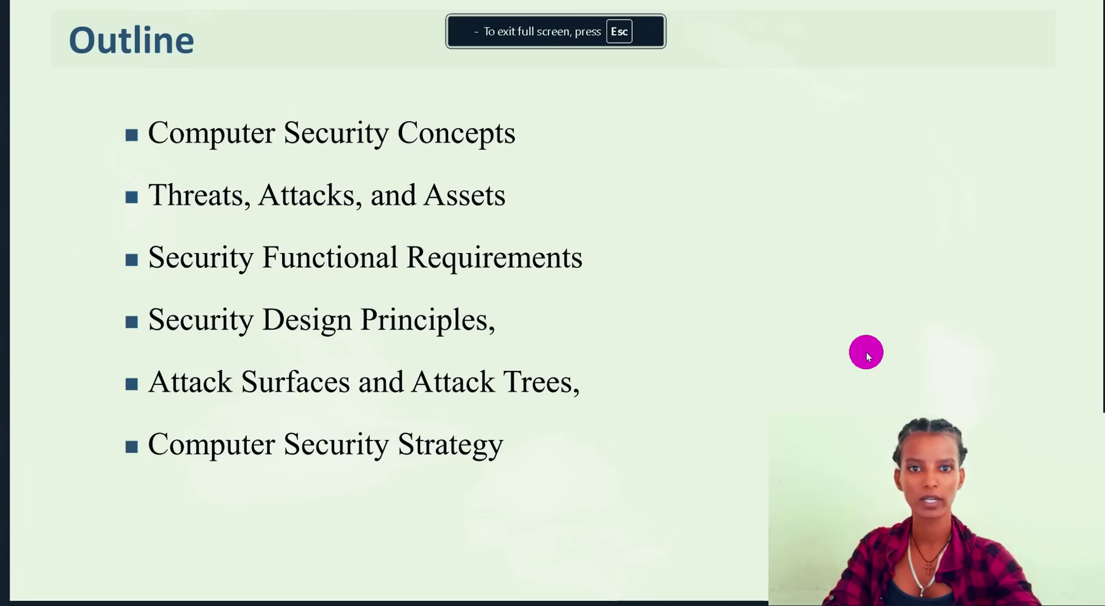
{"action": "scroll", "coordinate": [866, 351], "scroll_direction": "down", "scroll_amount": 2}
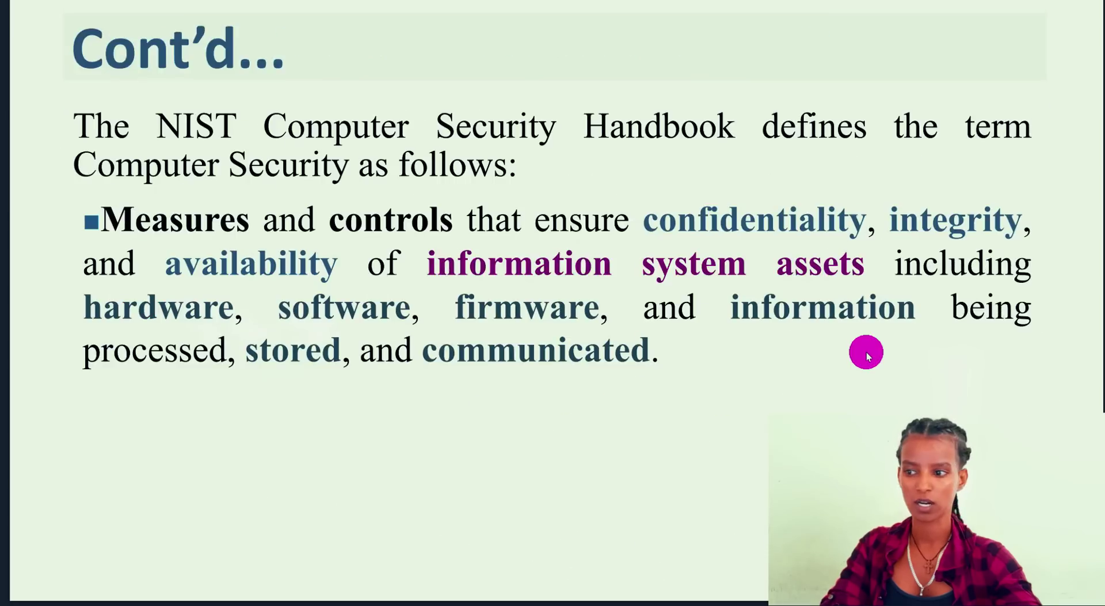
{"action": "scroll", "coordinate": [866, 352], "scroll_direction": "down", "scroll_amount": 6}
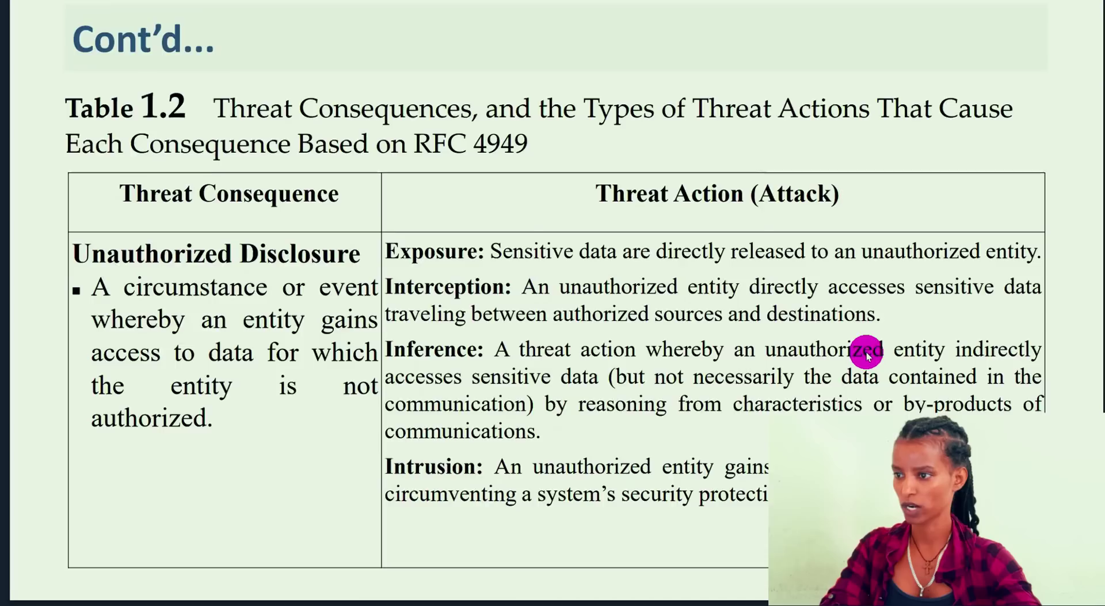
{"action": "scroll", "coordinate": [865, 351], "scroll_direction": "down", "scroll_amount": 5}
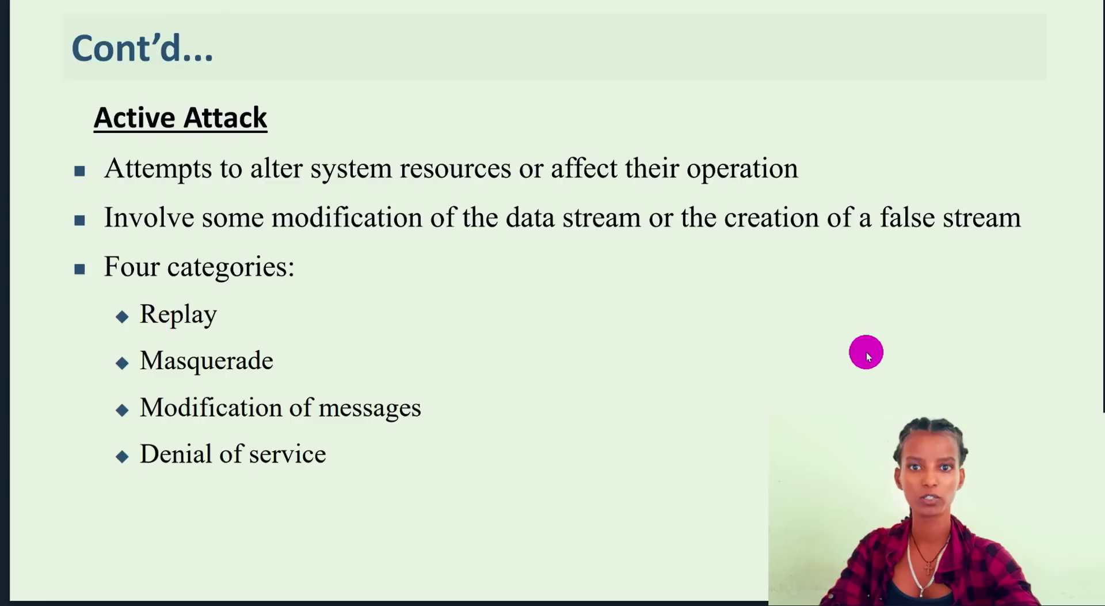
{"action": "scroll", "coordinate": [866, 354], "scroll_direction": "down", "scroll_amount": 3}
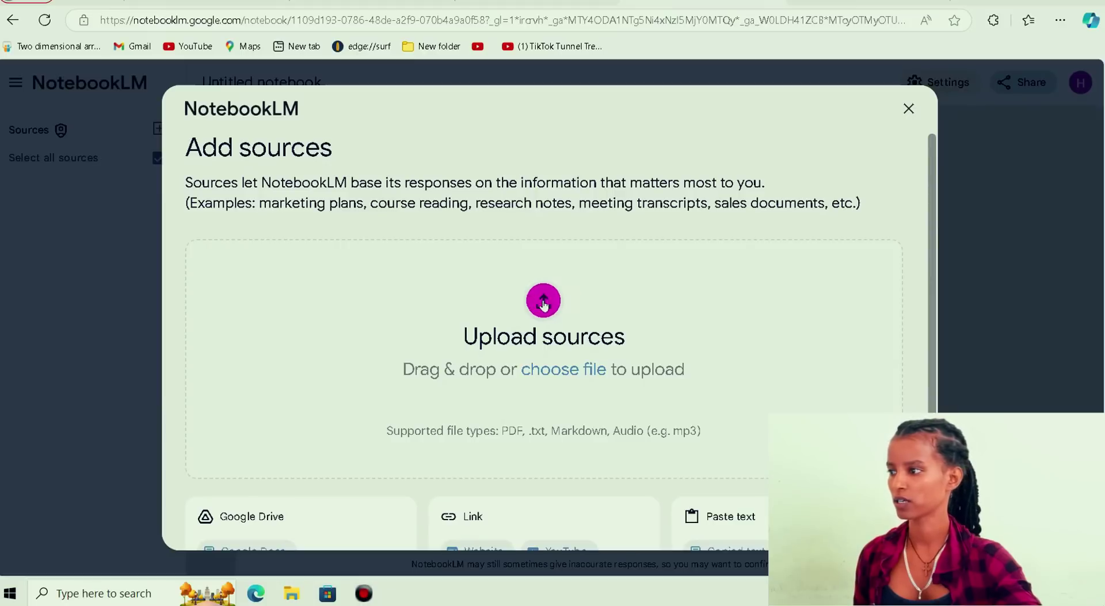
Upload ch-1.pdf from the Desktop folder as the notebook's source.
{"action": "left_click", "coordinate": [543, 299]}
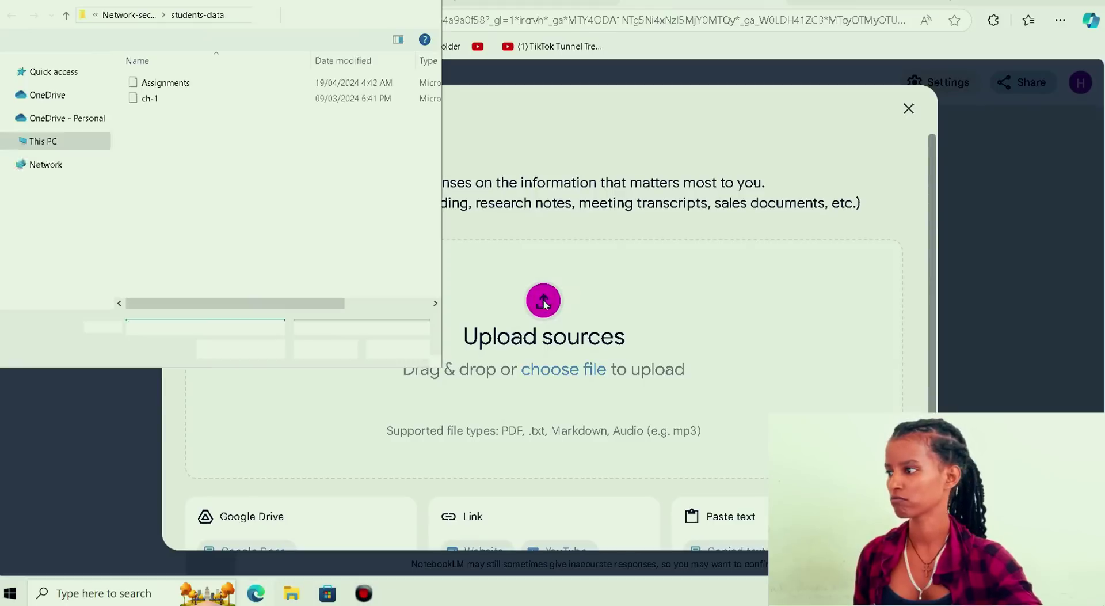
{"action": "left_click", "coordinate": [50, 175]}
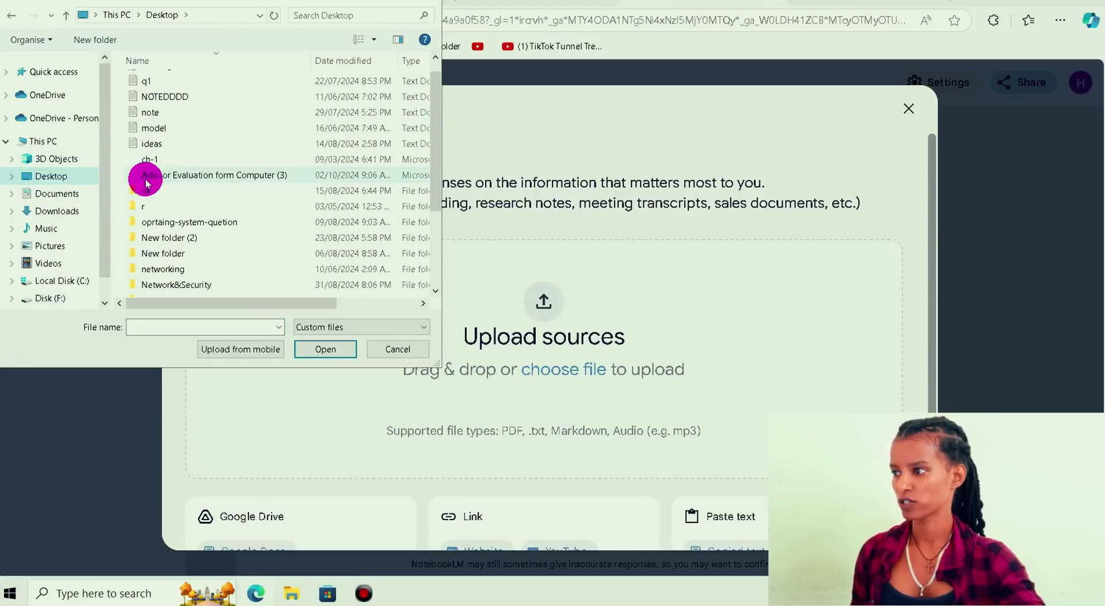
{"action": "left_click", "coordinate": [164, 159]}
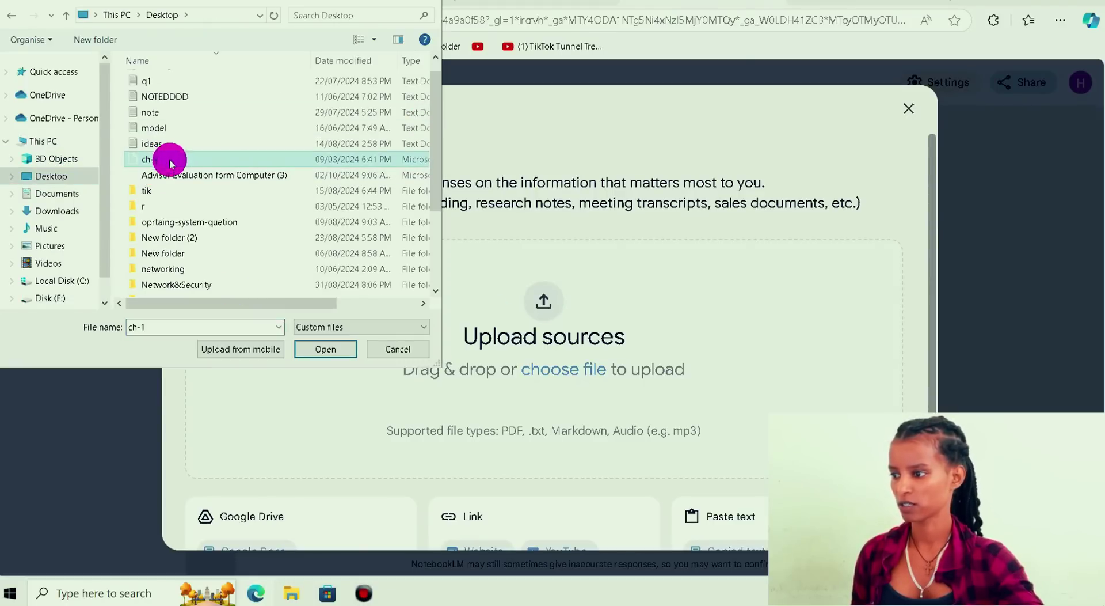
{"action": "left_click", "coordinate": [325, 350]}
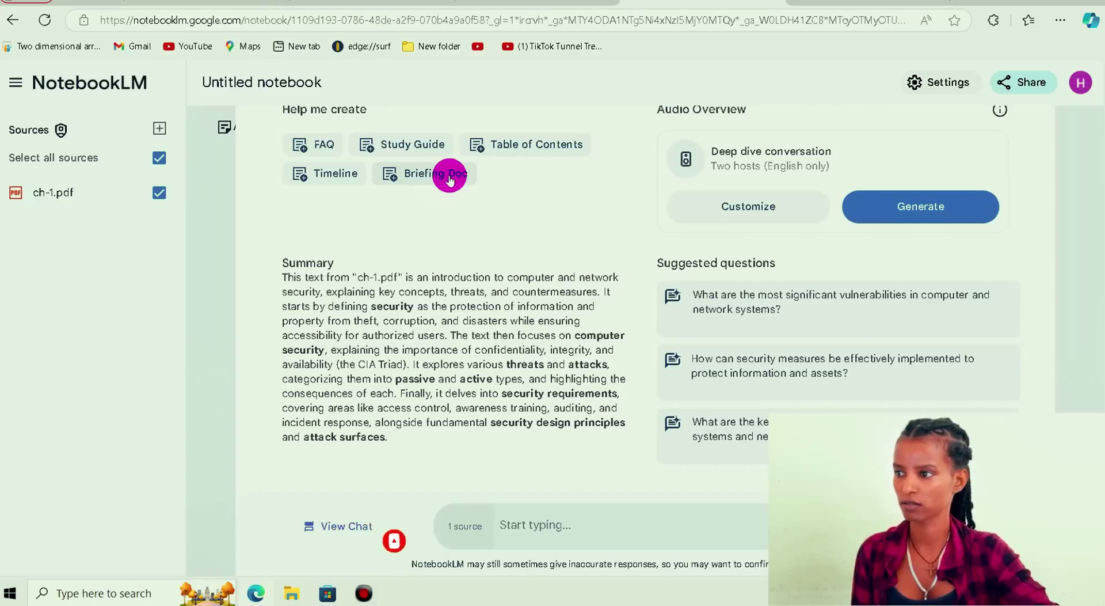
Generate the 'Introduction to Computer and Network Security' Briefing Doc note, read it, and close it.
{"action": "left_click", "coordinate": [423, 172]}
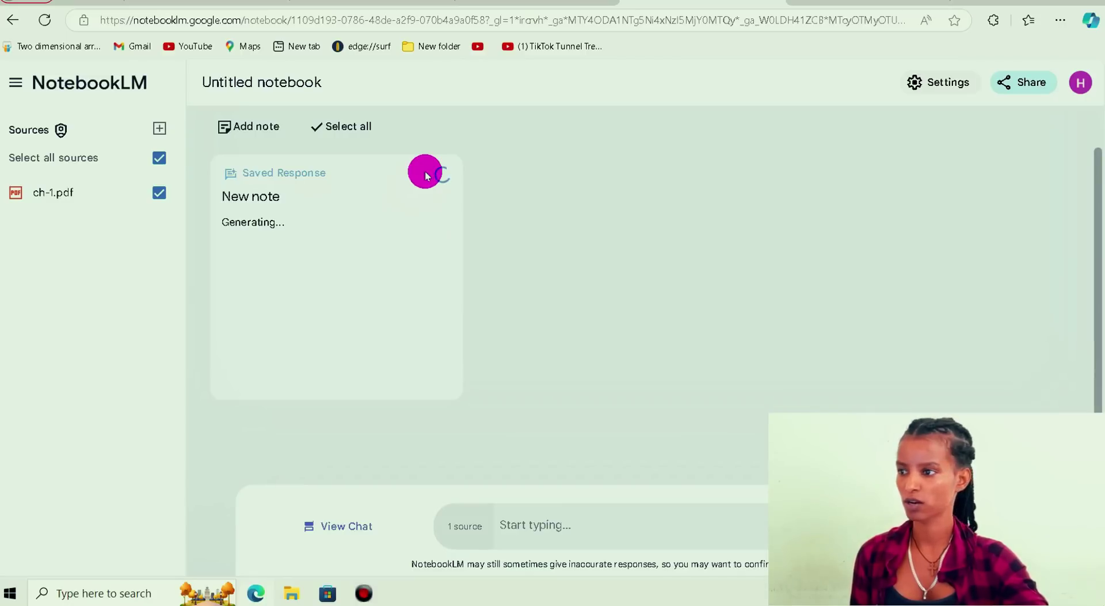
{"action": "left_click", "coordinate": [426, 174]}
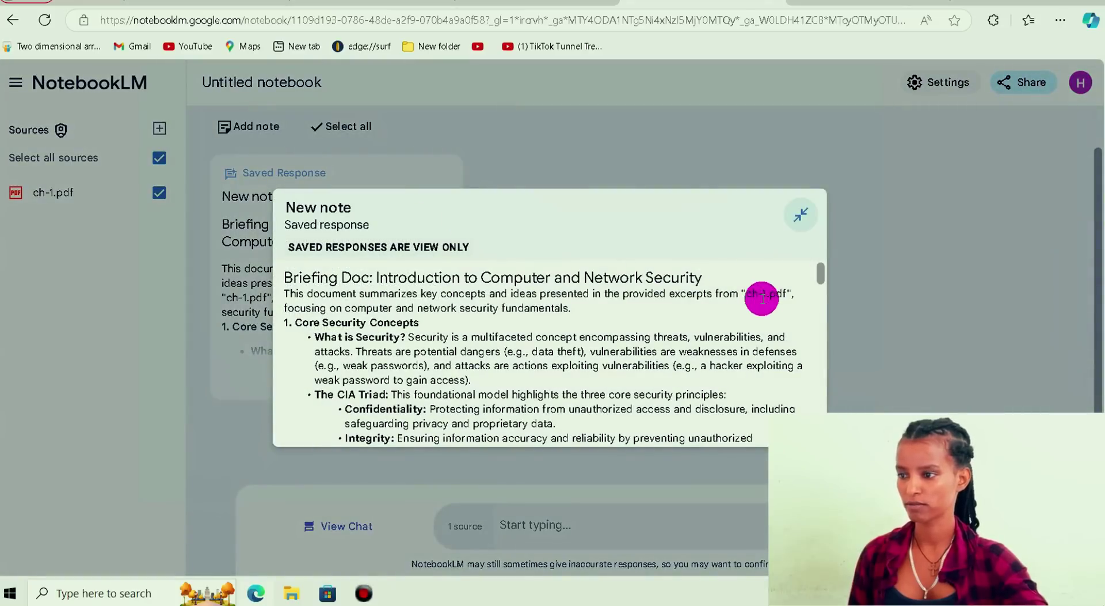
{"action": "scroll", "coordinate": [828, 294], "scroll_direction": "down", "scroll_amount": 3}
{"action": "scroll", "coordinate": [823, 311], "scroll_direction": "down", "scroll_amount": 8}
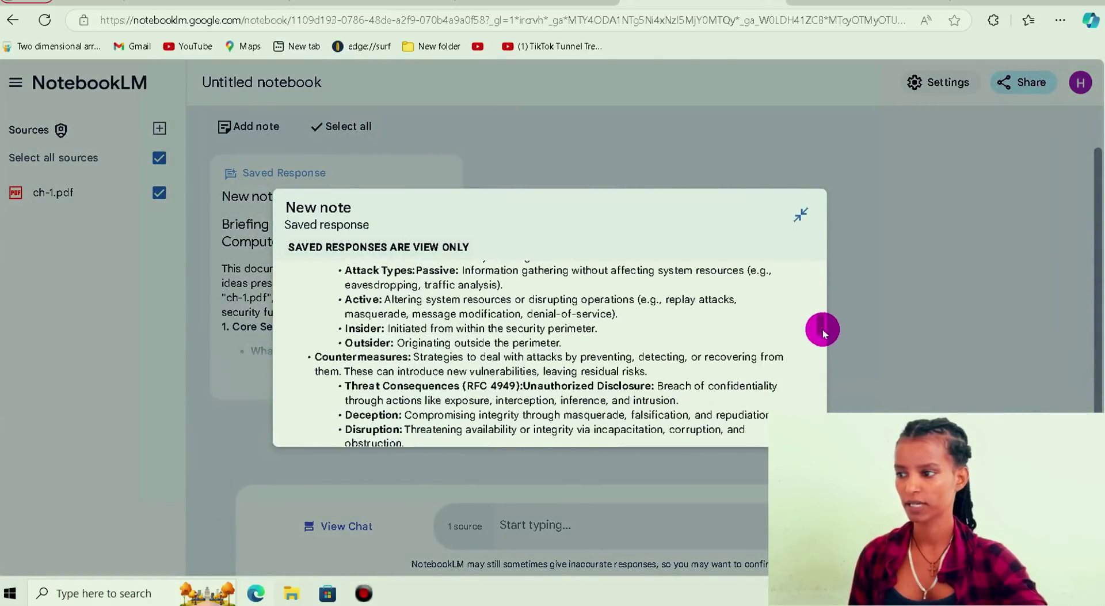
{"action": "scroll", "coordinate": [820, 368], "scroll_direction": "down", "scroll_amount": 5}
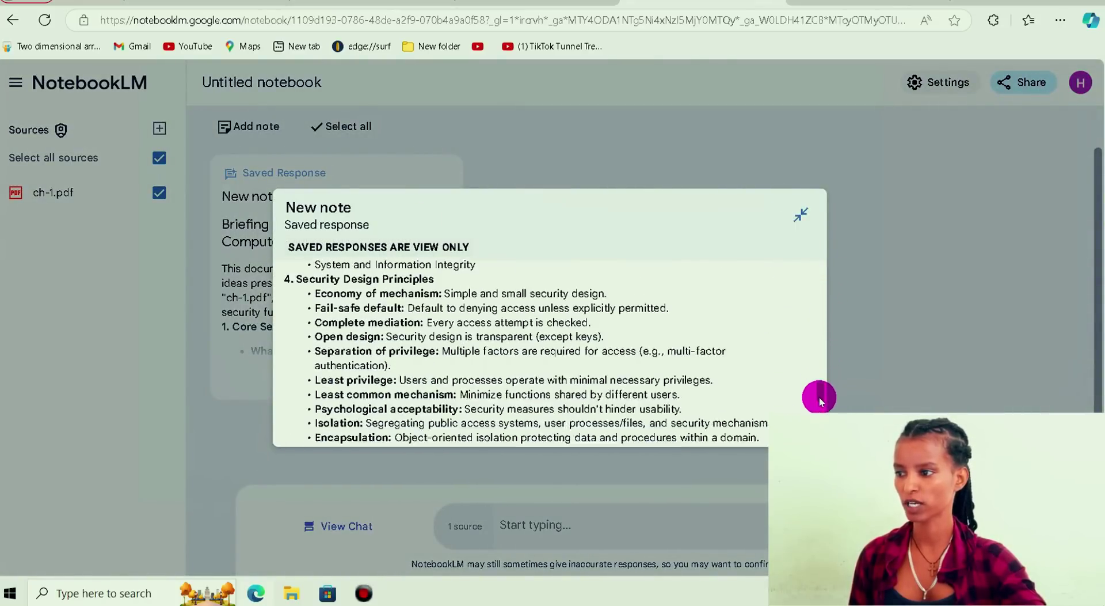
{"action": "left_click_drag", "start_coordinate": [819, 377], "coordinate": [820, 268]}
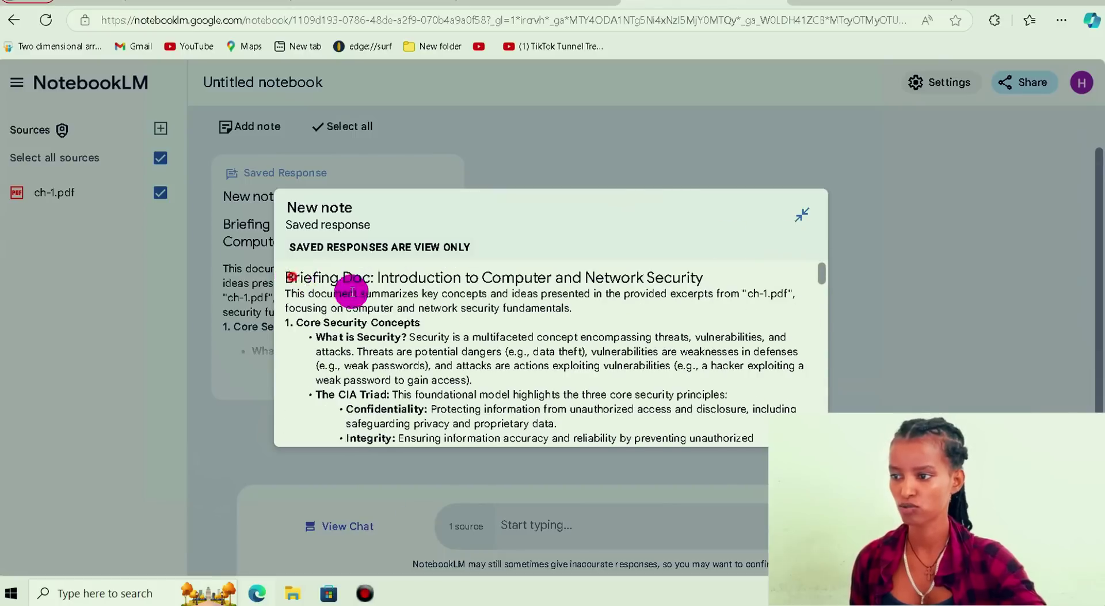
{"action": "scroll", "coordinate": [507, 407], "scroll_direction": "down", "scroll_amount": 8}
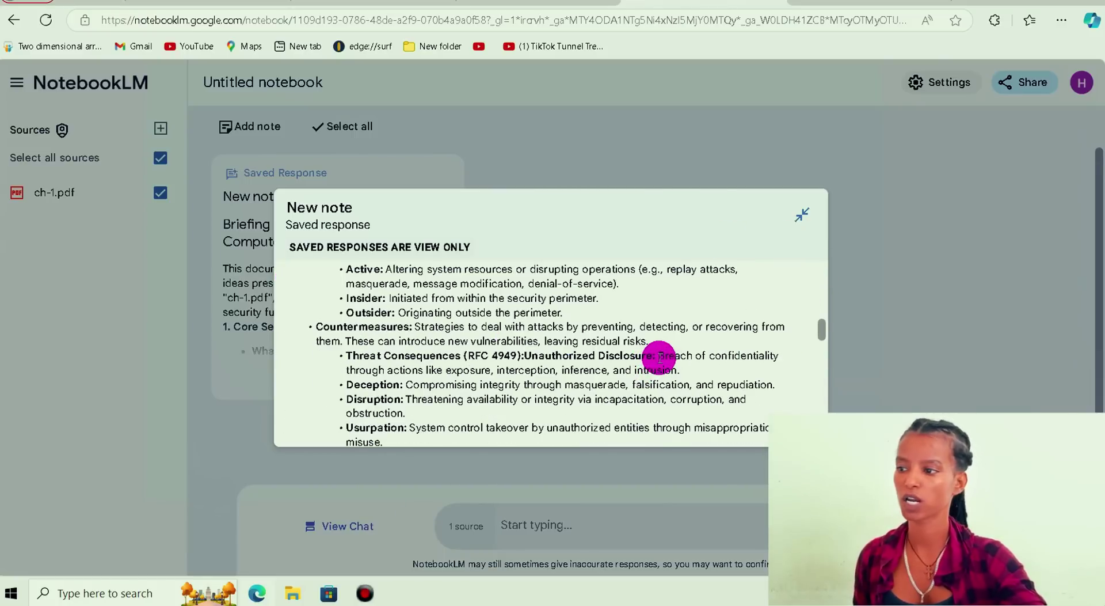
{"action": "scroll", "coordinate": [561, 380], "scroll_direction": "up", "scroll_amount": 8}
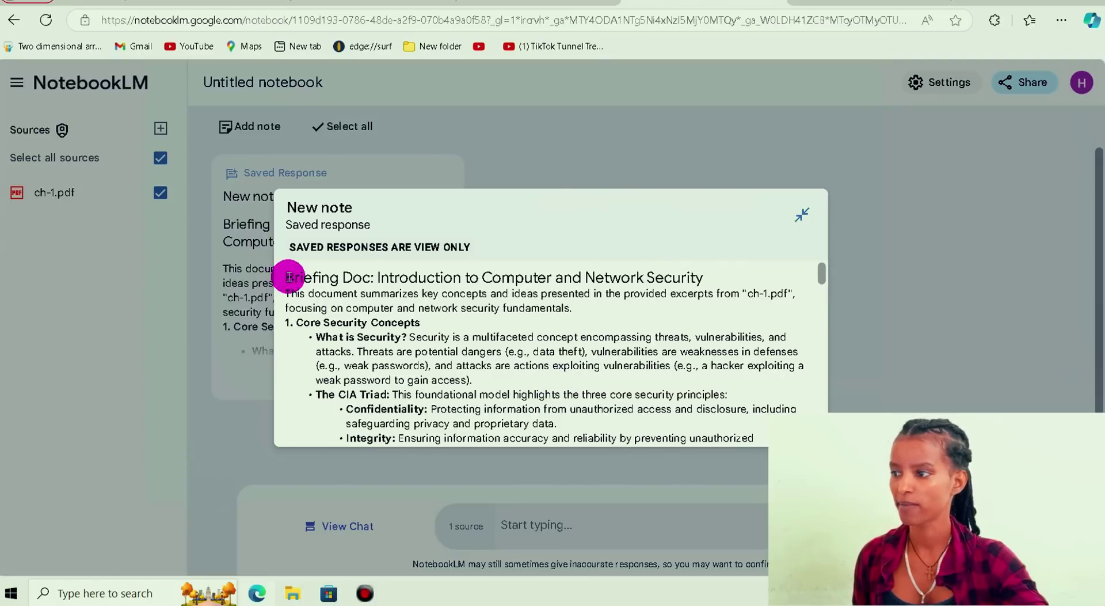
{"action": "left_click_drag", "start_coordinate": [288, 277], "coordinate": [594, 382]}
{"action": "left_click", "coordinate": [504, 528]}
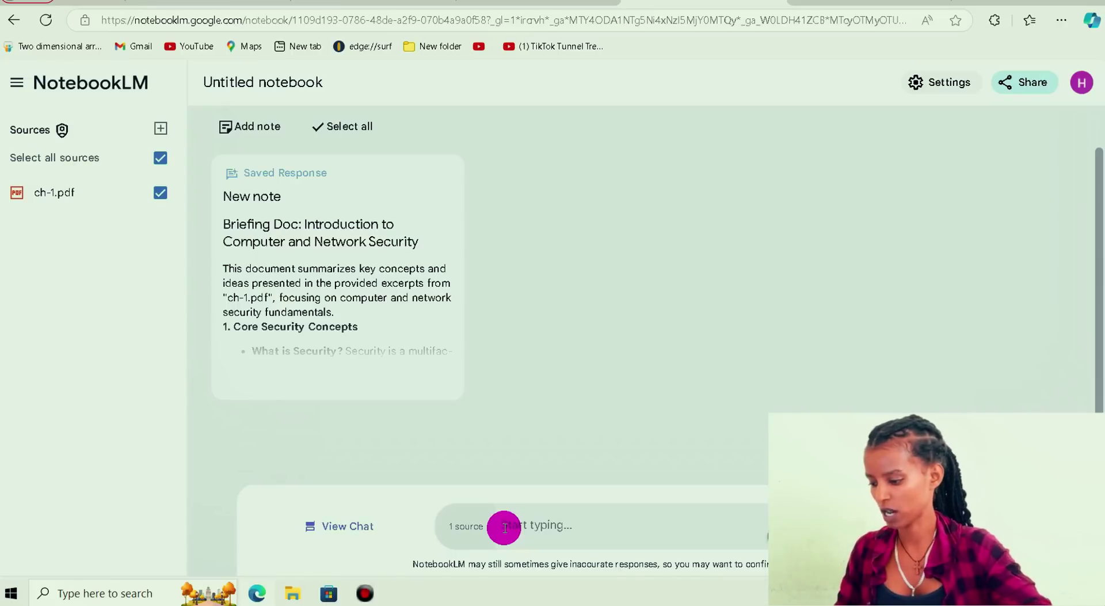
Ask the chat to generate 50 frequently asked questions with answers about the source.
{"action": "left_click", "coordinate": [504, 527]}
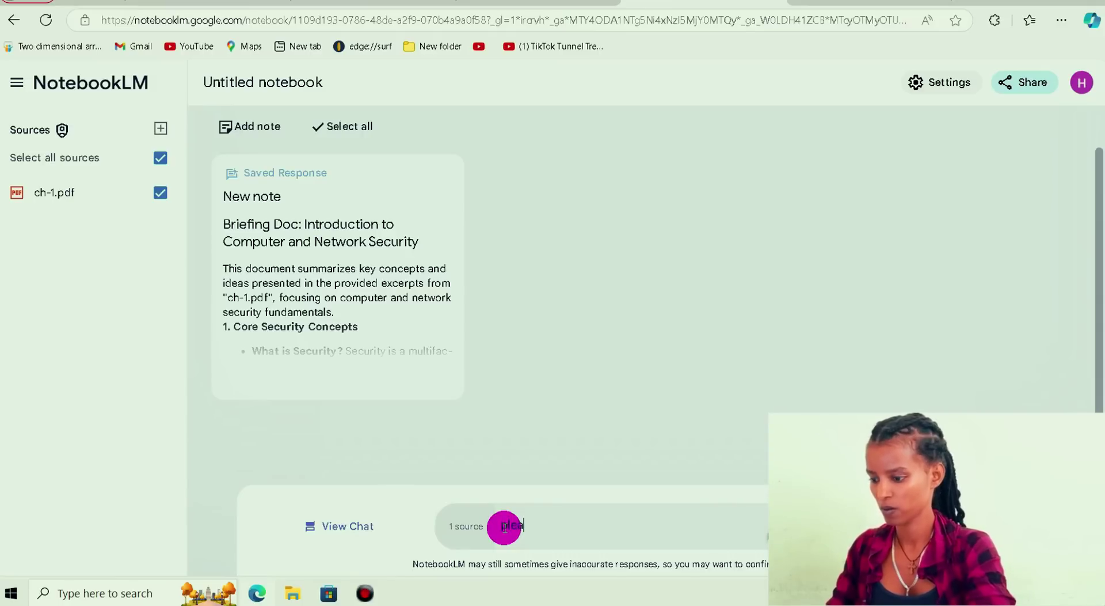
{"action": "type", "text": "please genera"}
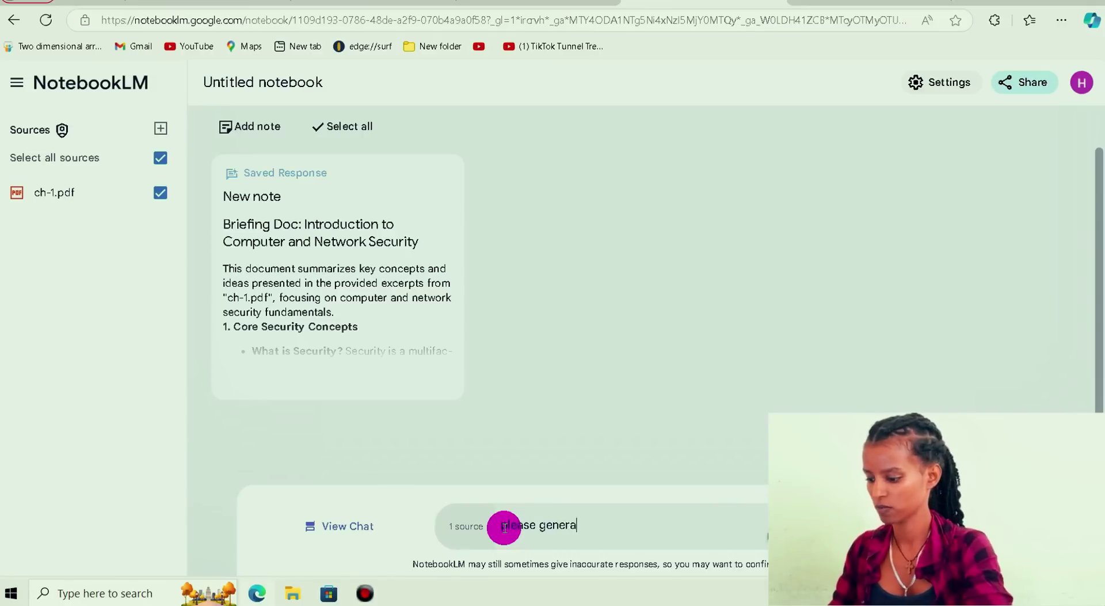
{"action": "type", "text": "te frequ"}
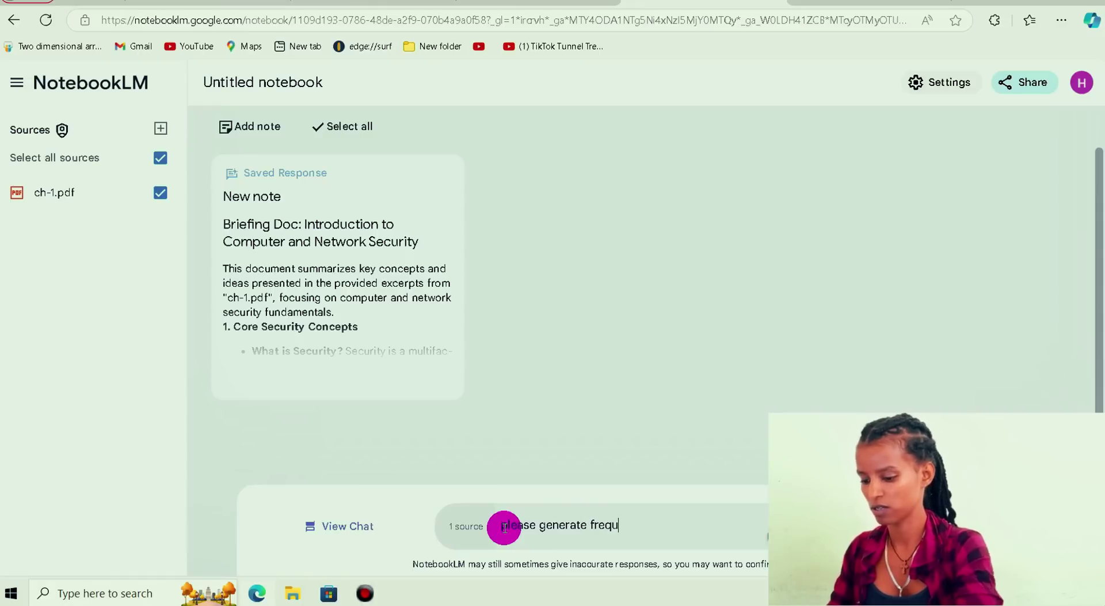
{"action": "type", "text": "ently ask"}
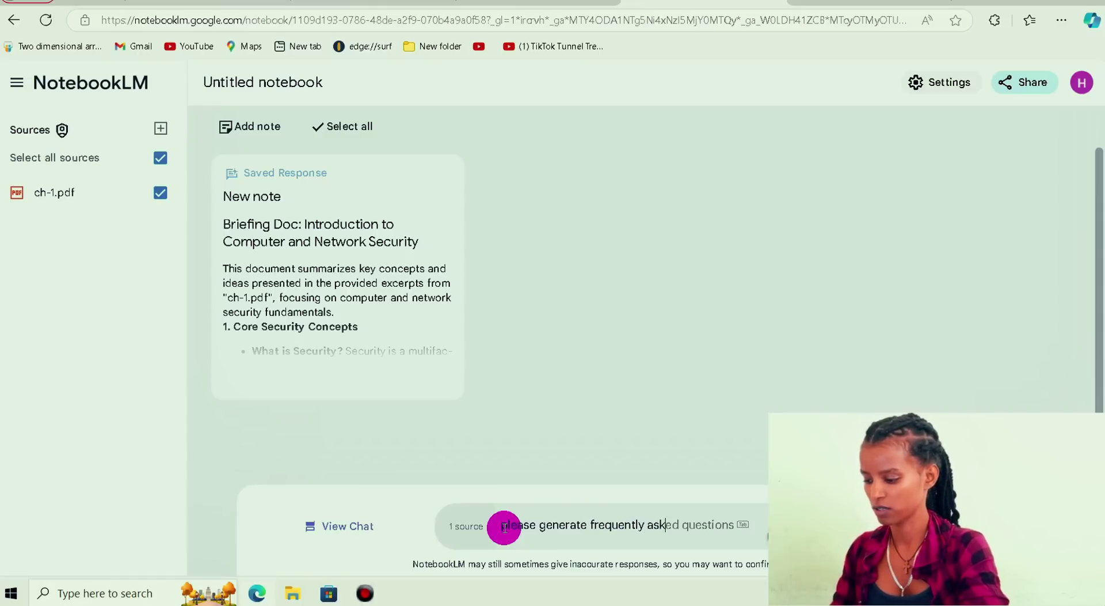
{"action": "type", "text": "ed quet"}
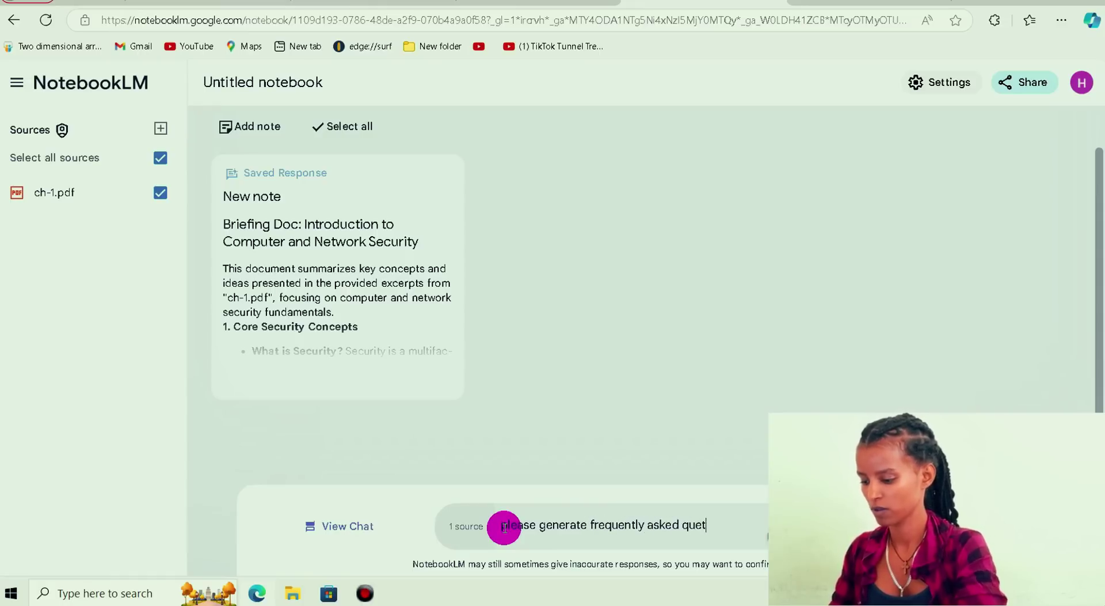
{"action": "type", "text": "ions with answered"}
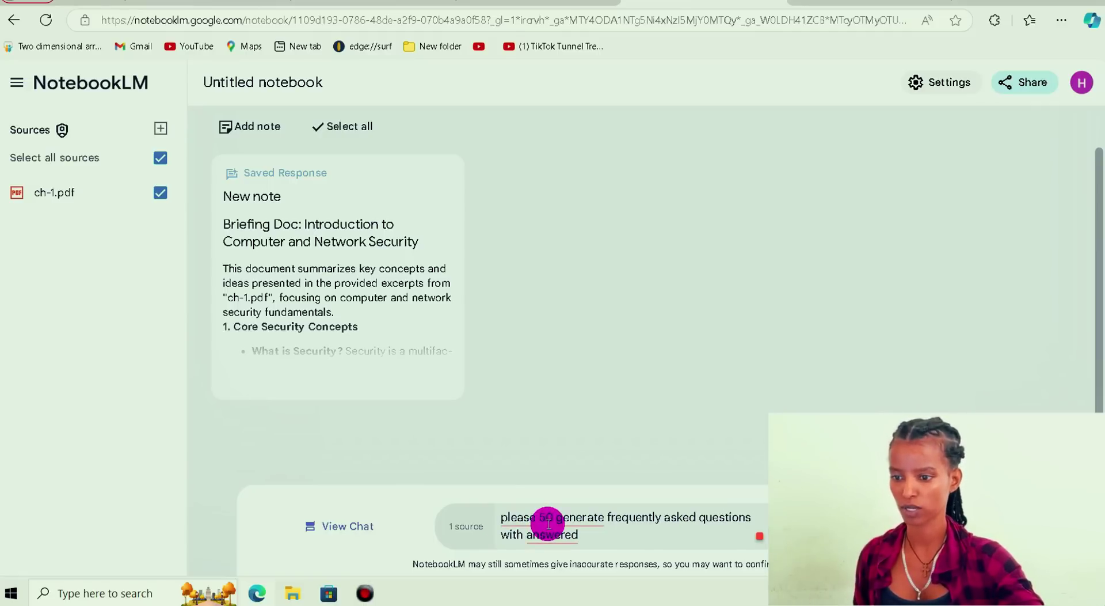
{"action": "left_click", "coordinate": [759, 535]}
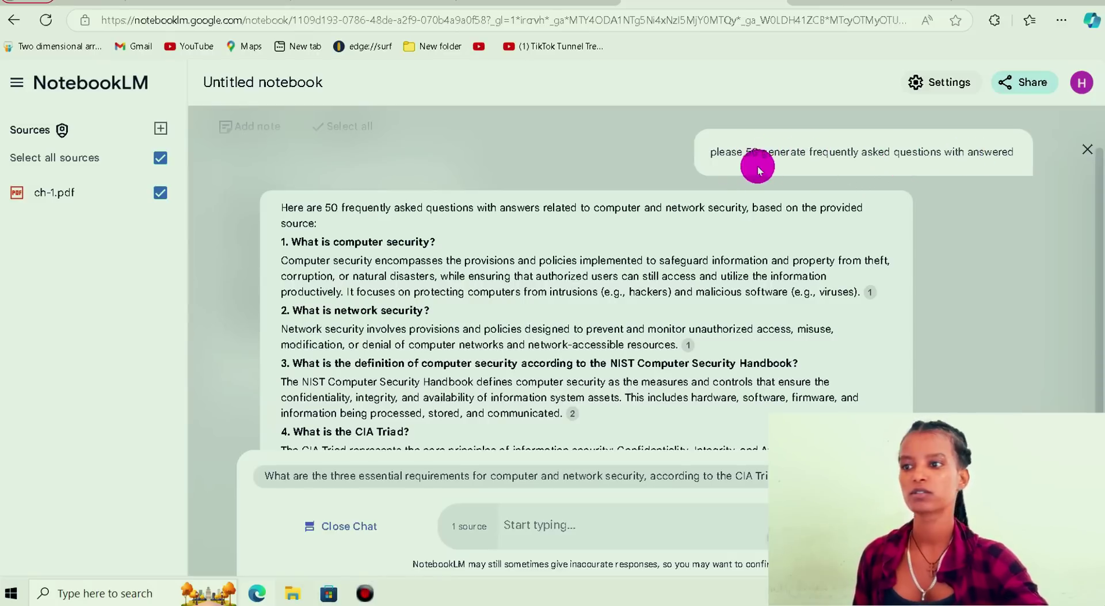
{"action": "left_click_drag", "start_coordinate": [745, 151], "coordinate": [763, 151]}
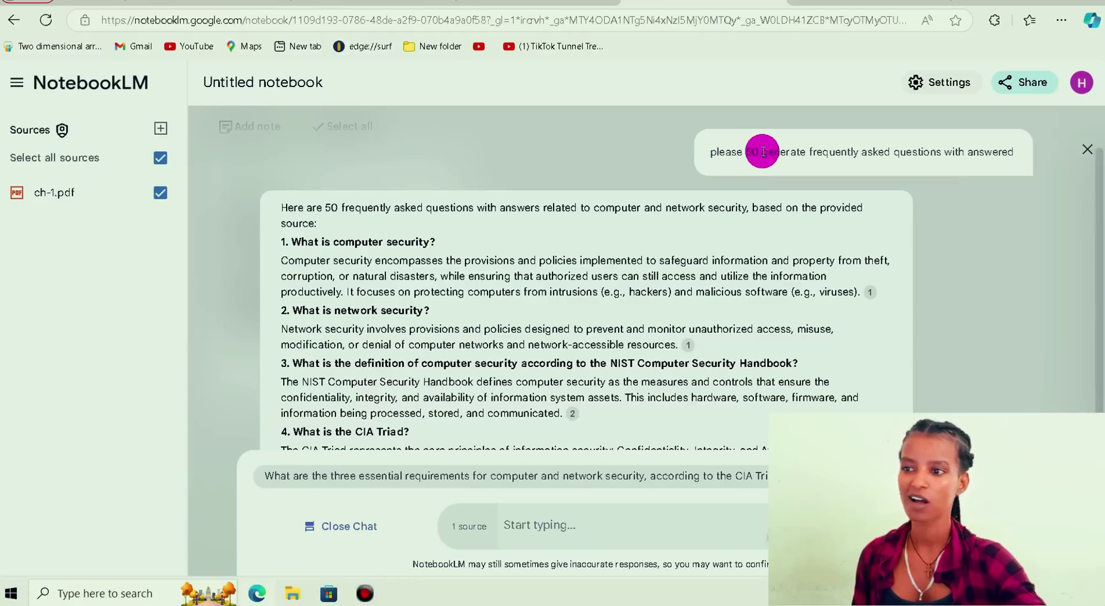
{"action": "left_click", "coordinate": [436, 191]}
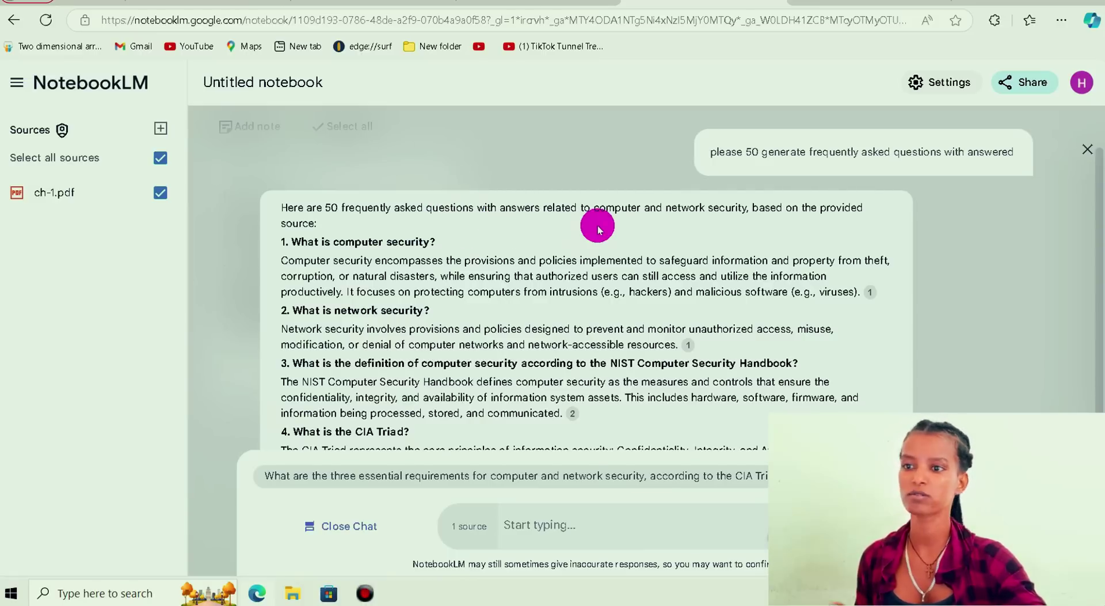
{"action": "scroll", "coordinate": [518, 242], "scroll_direction": "down", "scroll_amount": 1}
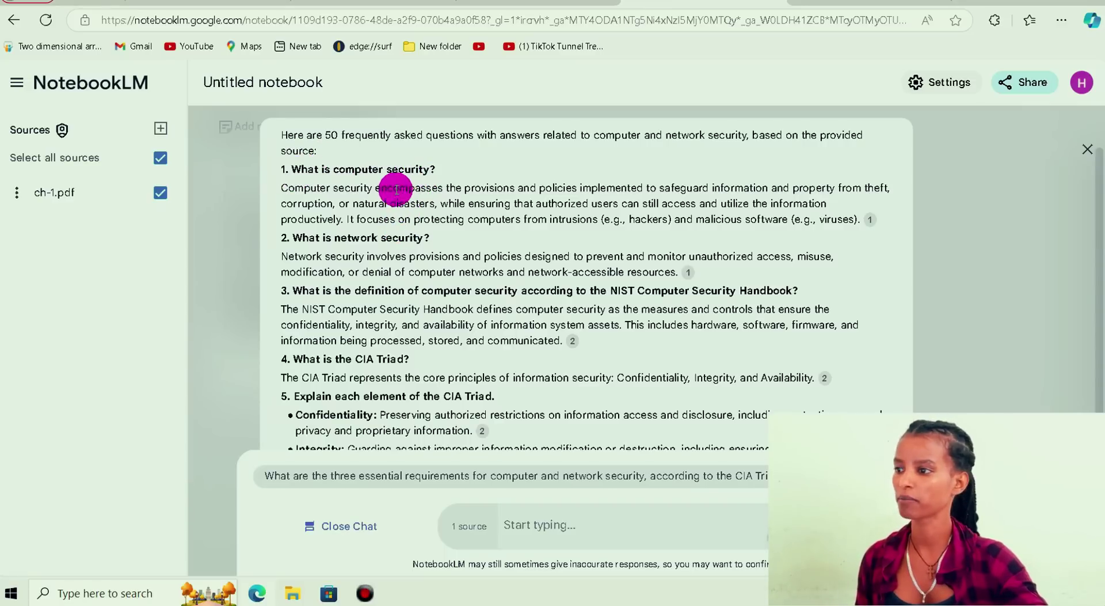
{"action": "scroll", "coordinate": [383, 197], "scroll_direction": "down", "scroll_amount": 1}
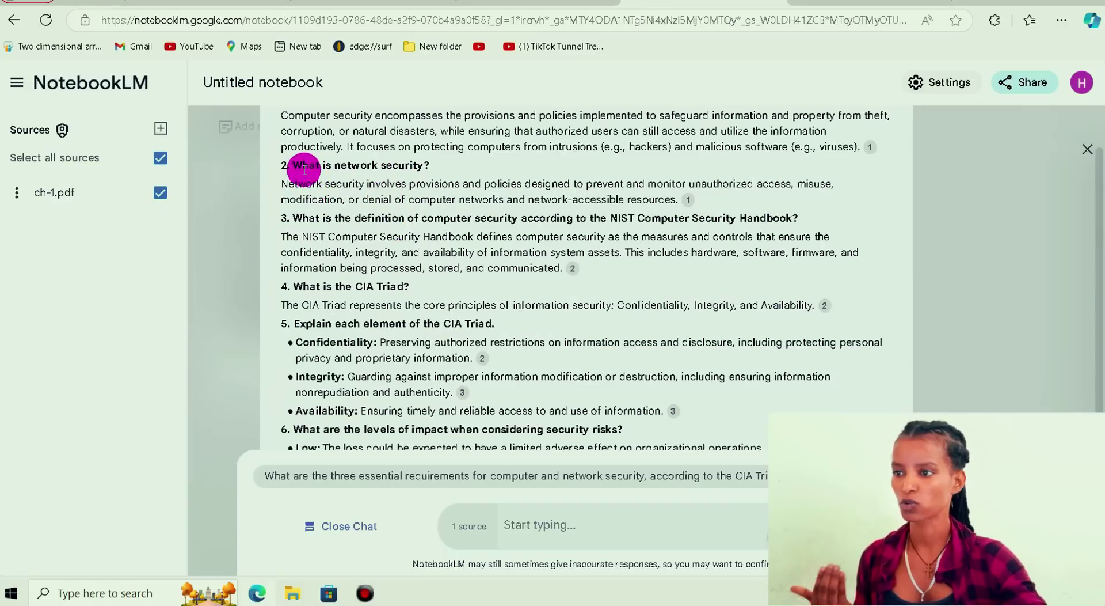
{"action": "scroll", "coordinate": [468, 180], "scroll_direction": "up", "scroll_amount": 1}
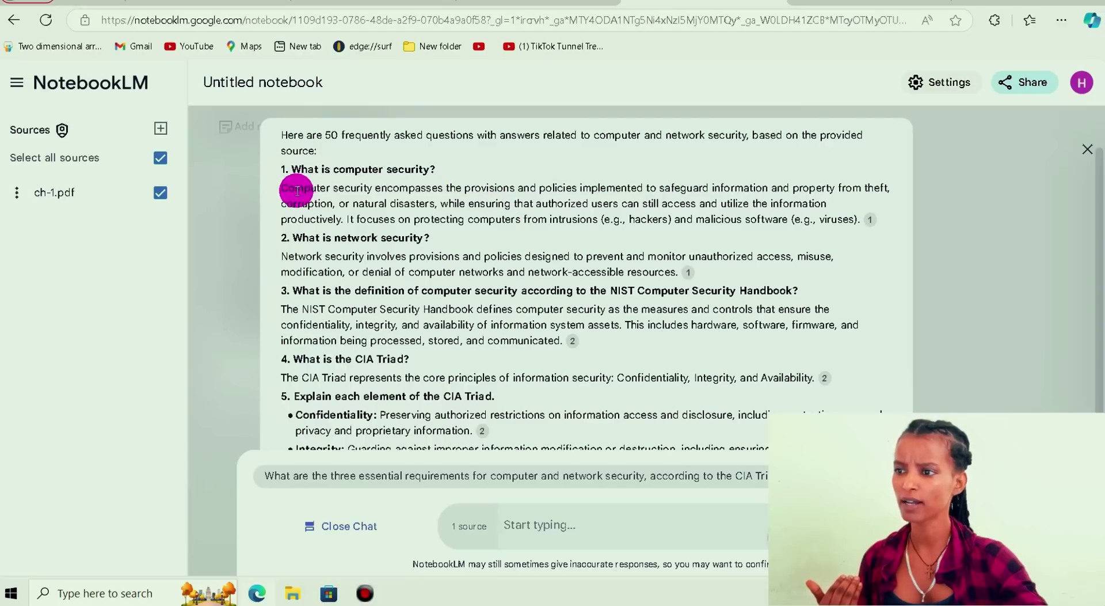
{"action": "left_click_drag", "start_coordinate": [280, 188], "coordinate": [821, 235]}
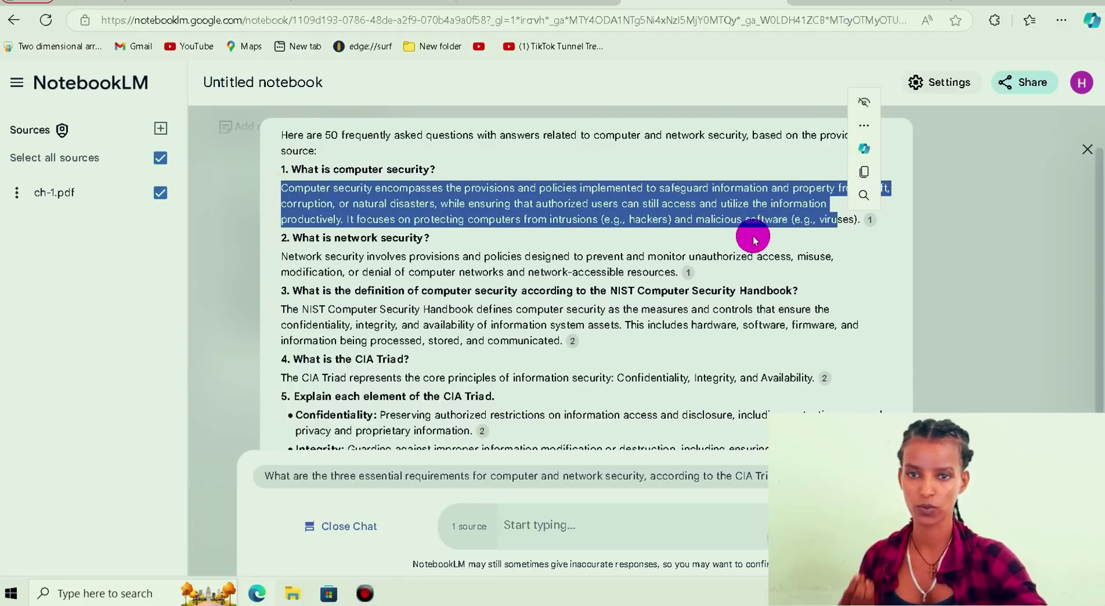
{"action": "left_click", "coordinate": [730, 233]}
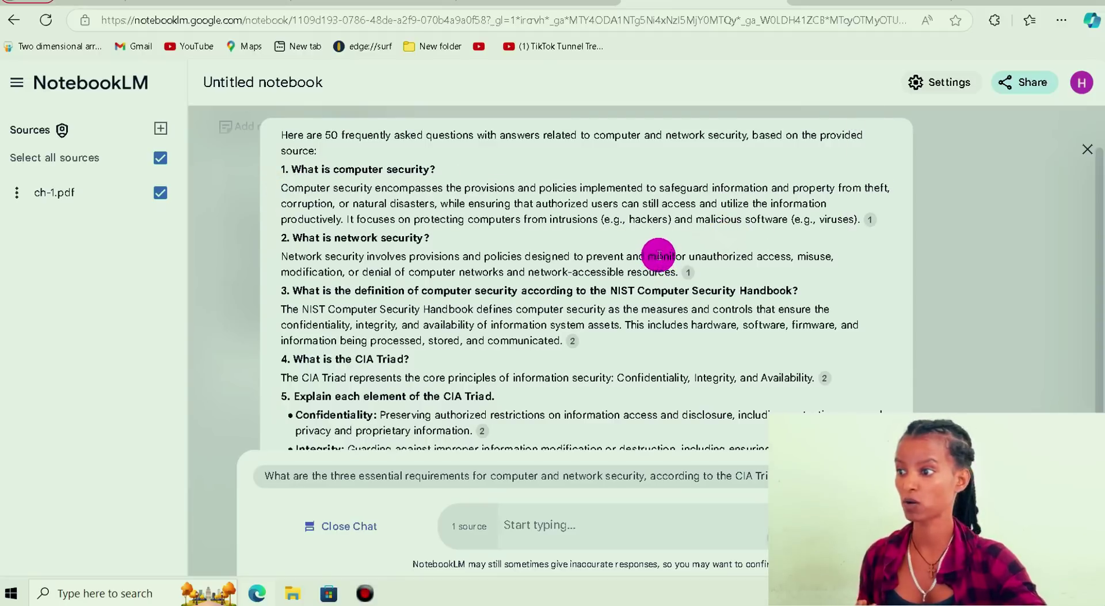
{"action": "scroll", "coordinate": [658, 259], "scroll_direction": "down", "scroll_amount": 1}
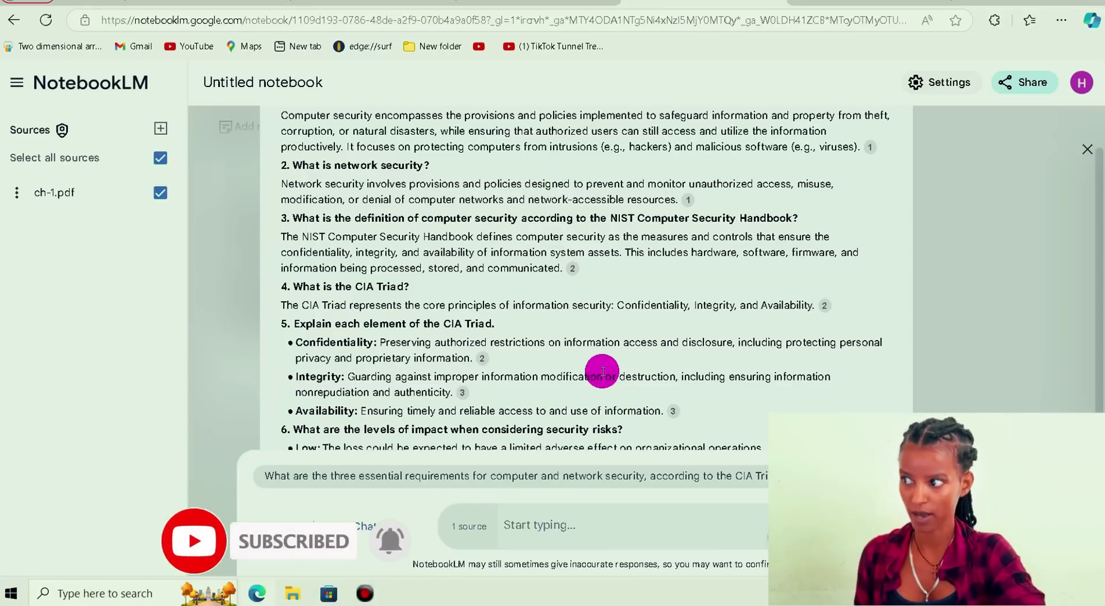
{"action": "left_click", "coordinate": [550, 527]}
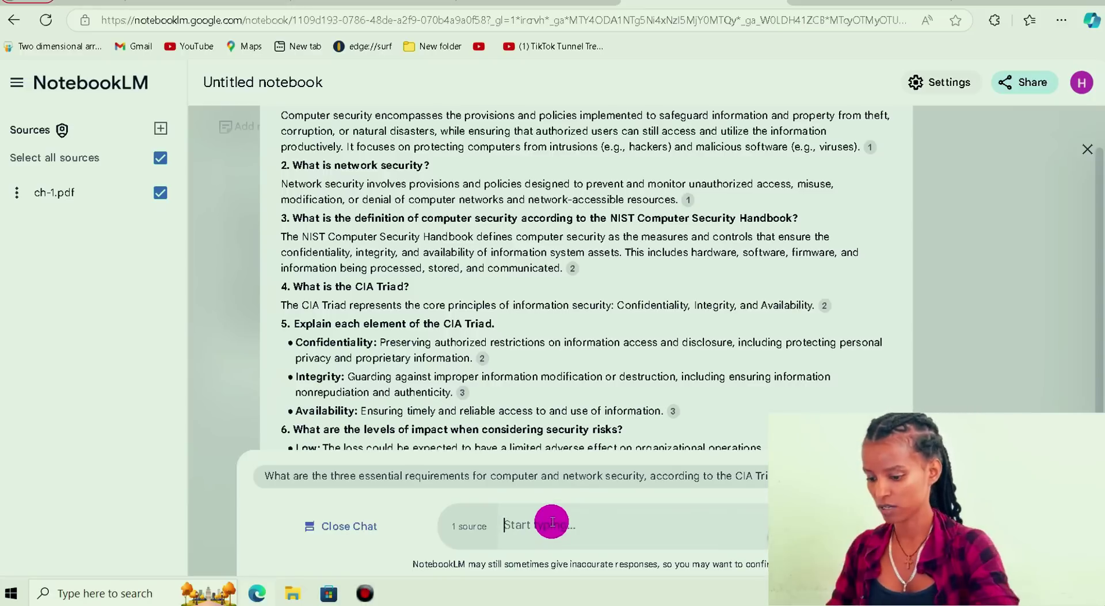
Send the chat request 'please summerize this mudule in three pages'.
{"action": "type", "text": "please"}
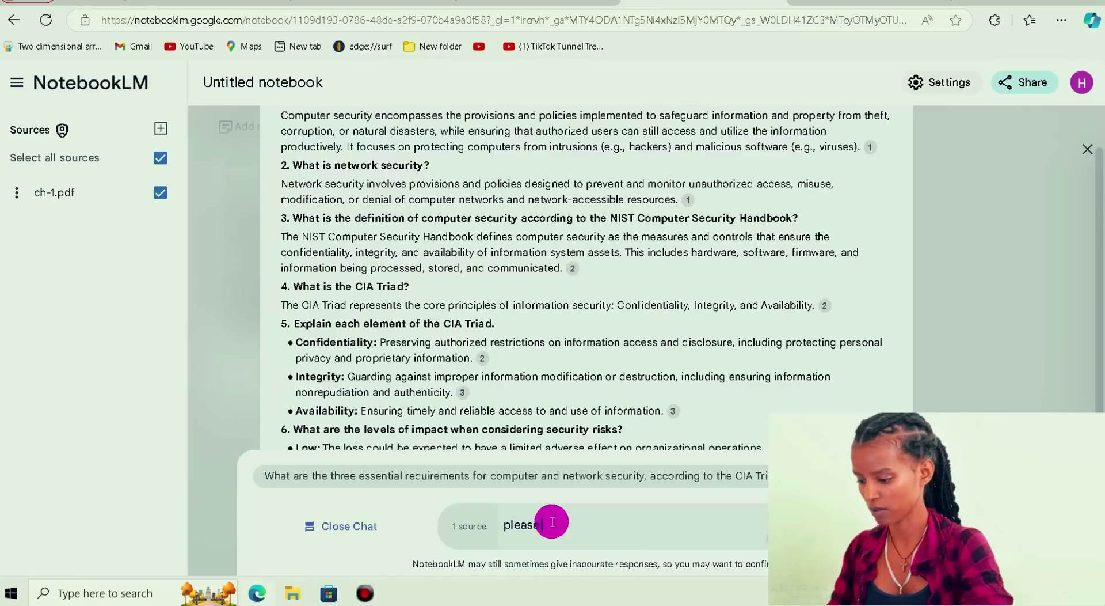
{"action": "type", "text": " summerize this mu"}
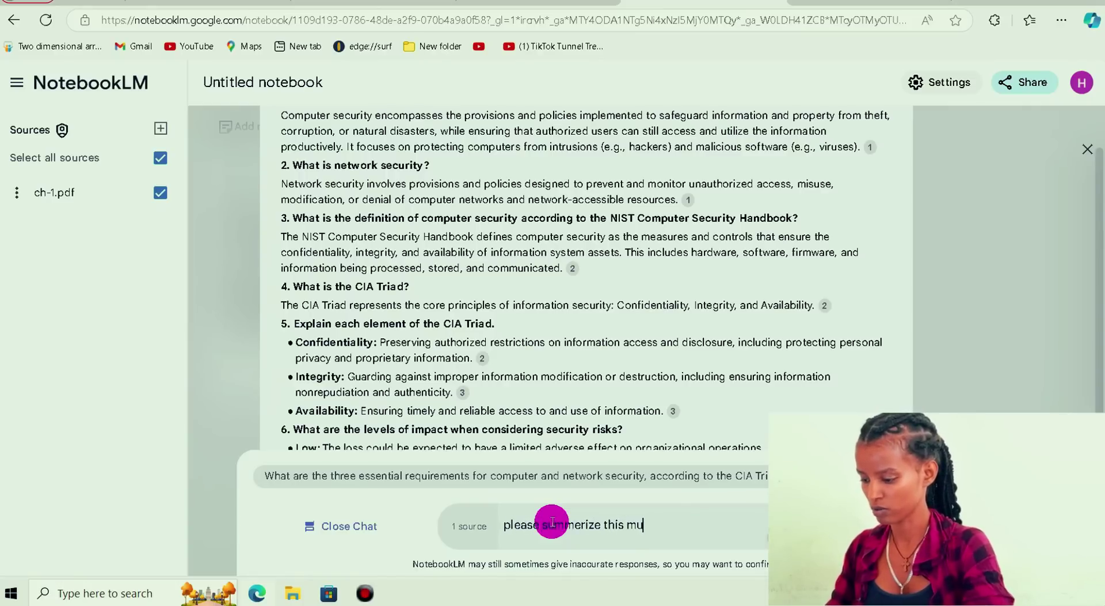
{"action": "type", "text": "dule in t"}
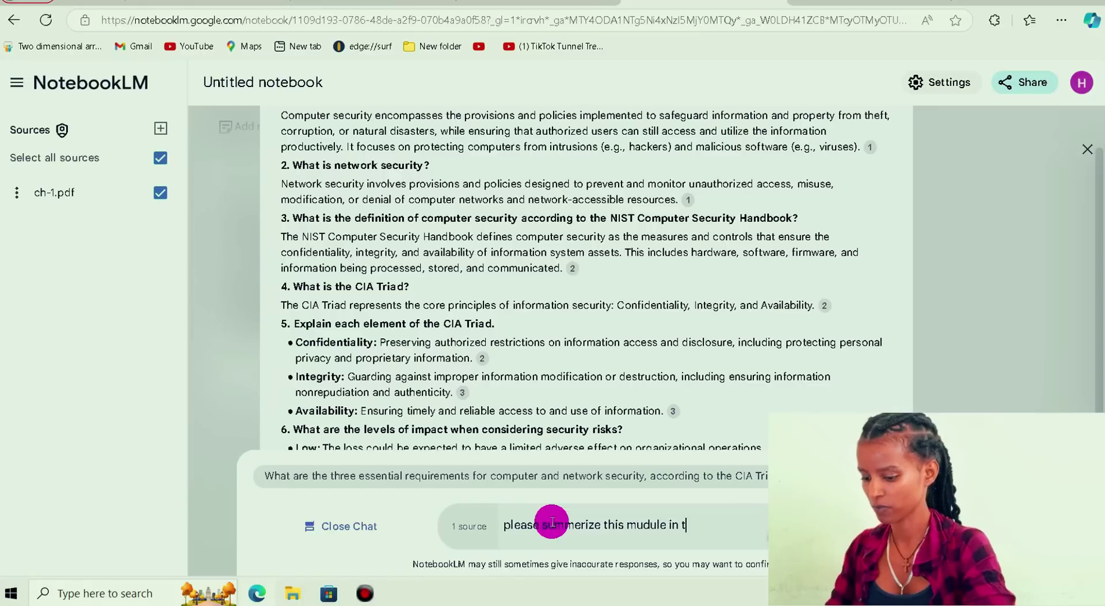
{"action": "type", "text": "hree pages"}
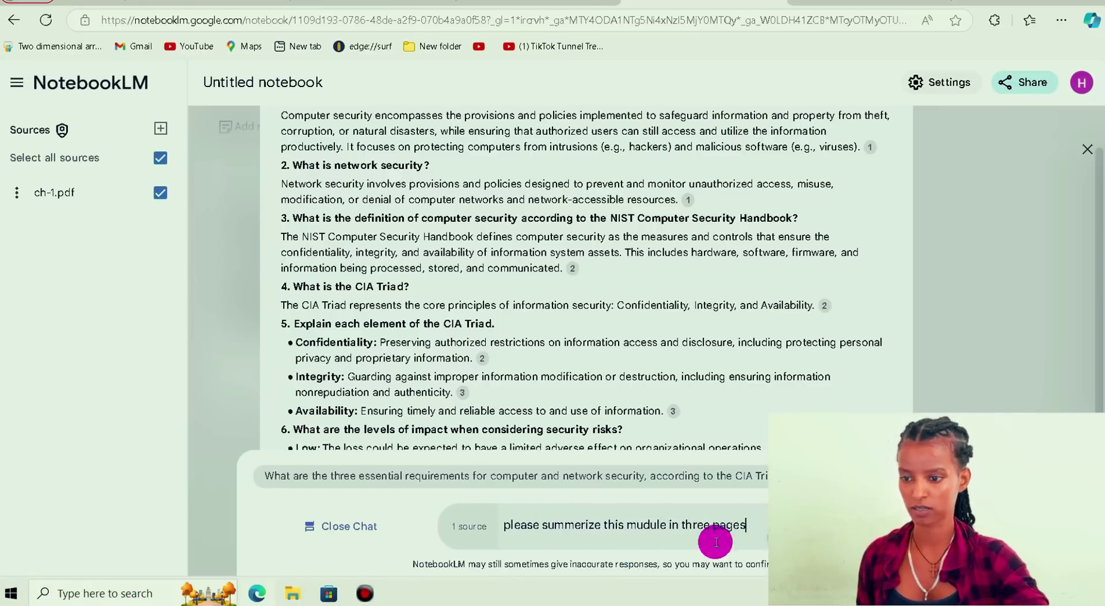
{"action": "left_click", "coordinate": [762, 526]}
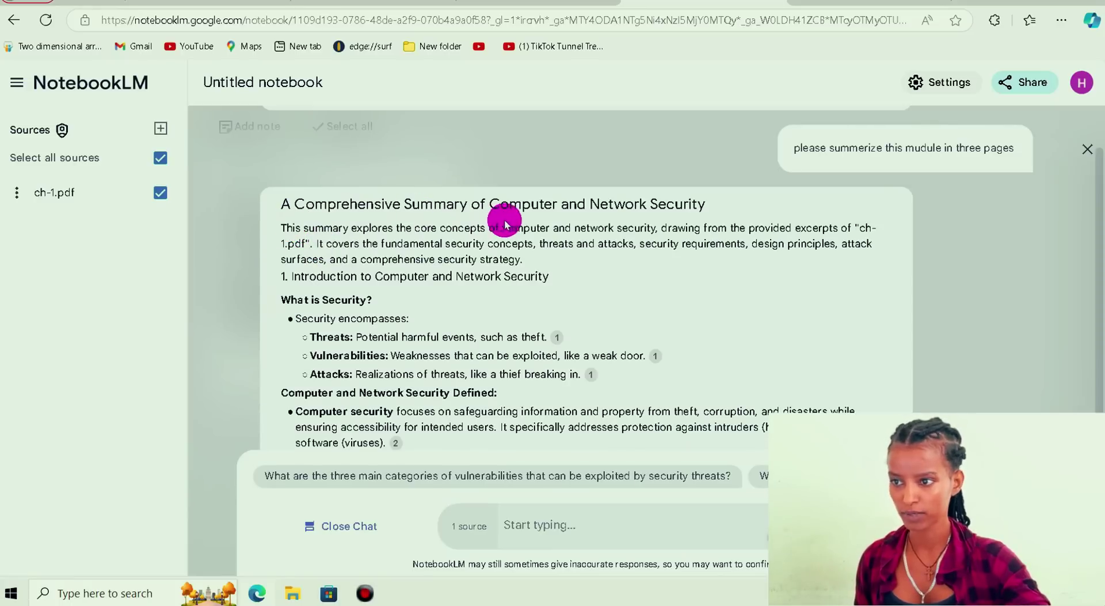
{"action": "scroll", "coordinate": [701, 326], "scroll_direction": "down", "scroll_amount": 1}
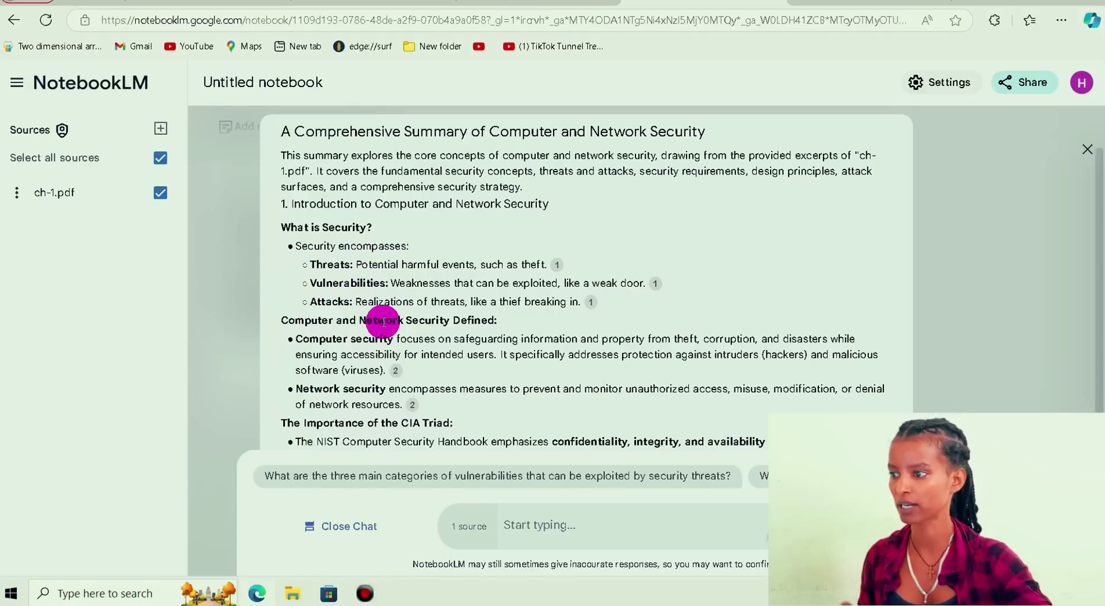
{"action": "scroll", "coordinate": [383, 321], "scroll_direction": "down", "scroll_amount": 5}
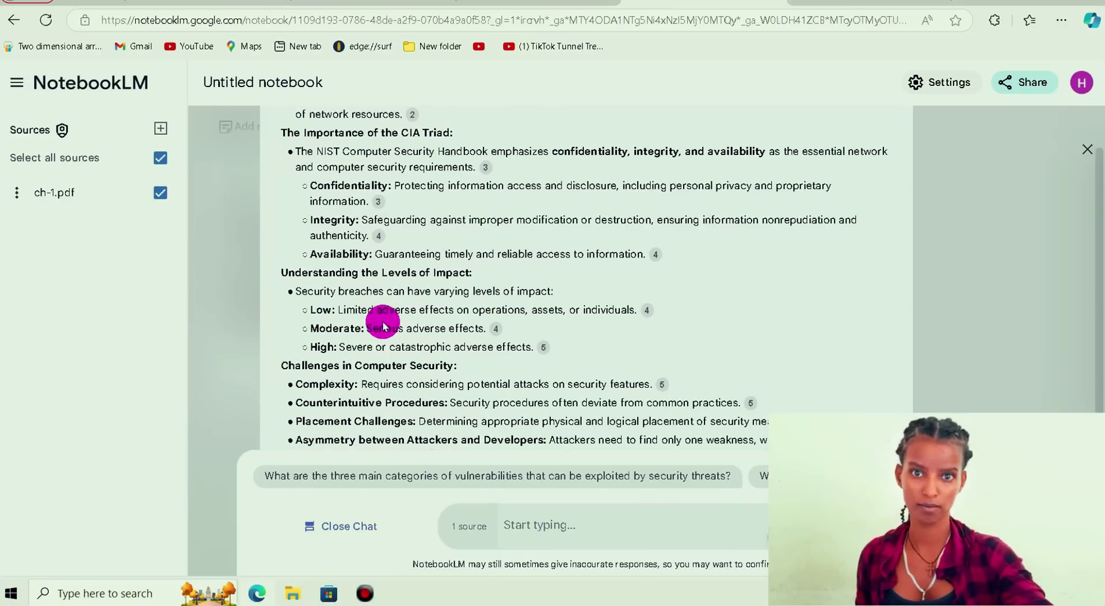
{"action": "scroll", "coordinate": [410, 311], "scroll_direction": "down", "scroll_amount": 5}
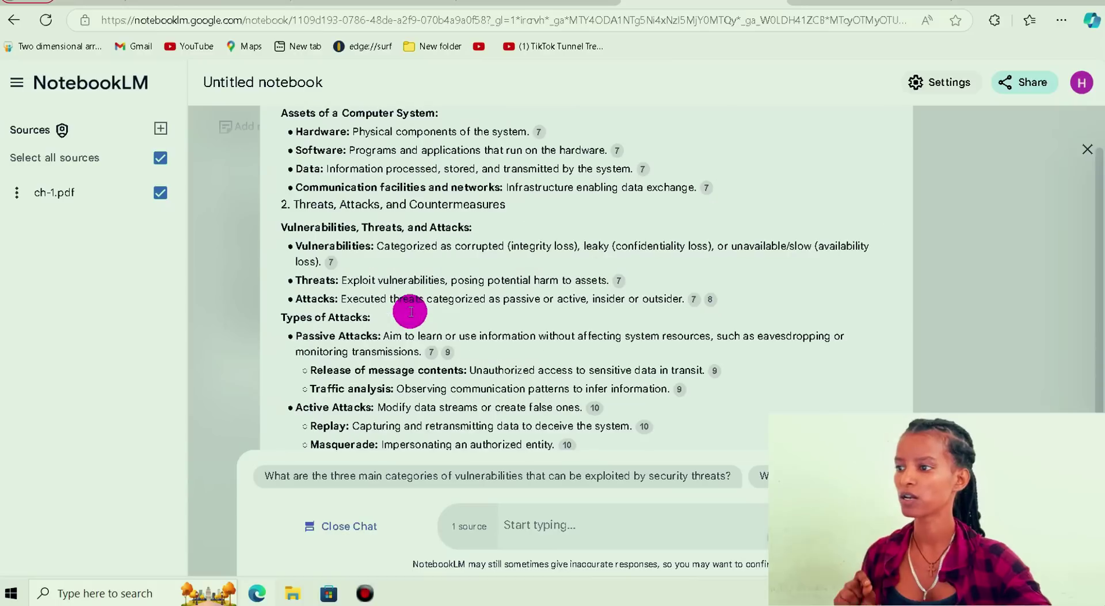
{"action": "scroll", "coordinate": [349, 279], "scroll_direction": "down", "scroll_amount": 15}
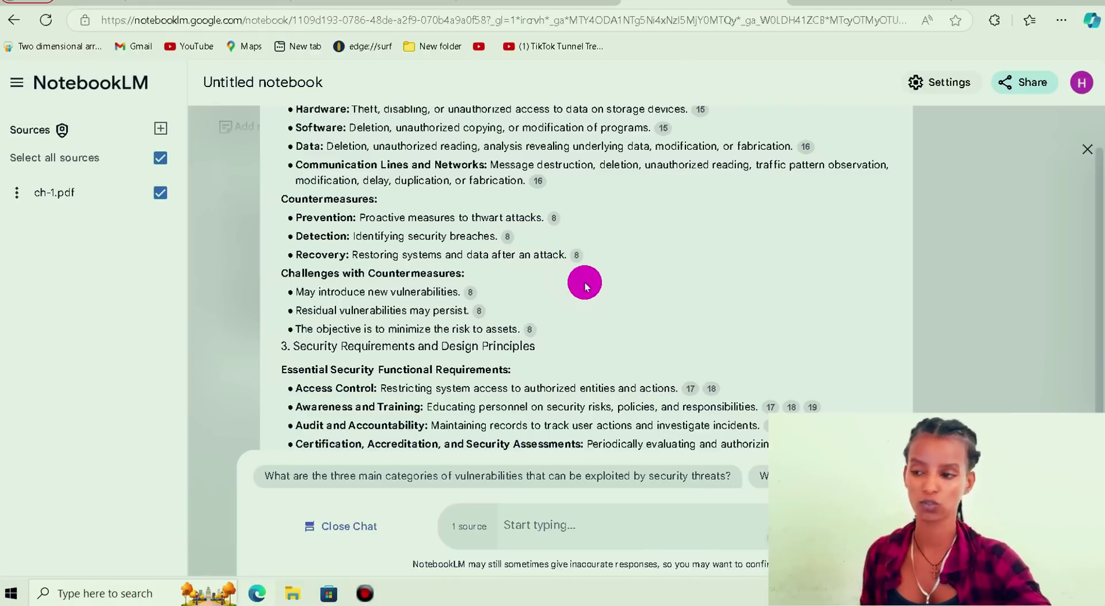
{"action": "scroll", "coordinate": [628, 359], "scroll_direction": "down", "scroll_amount": 7}
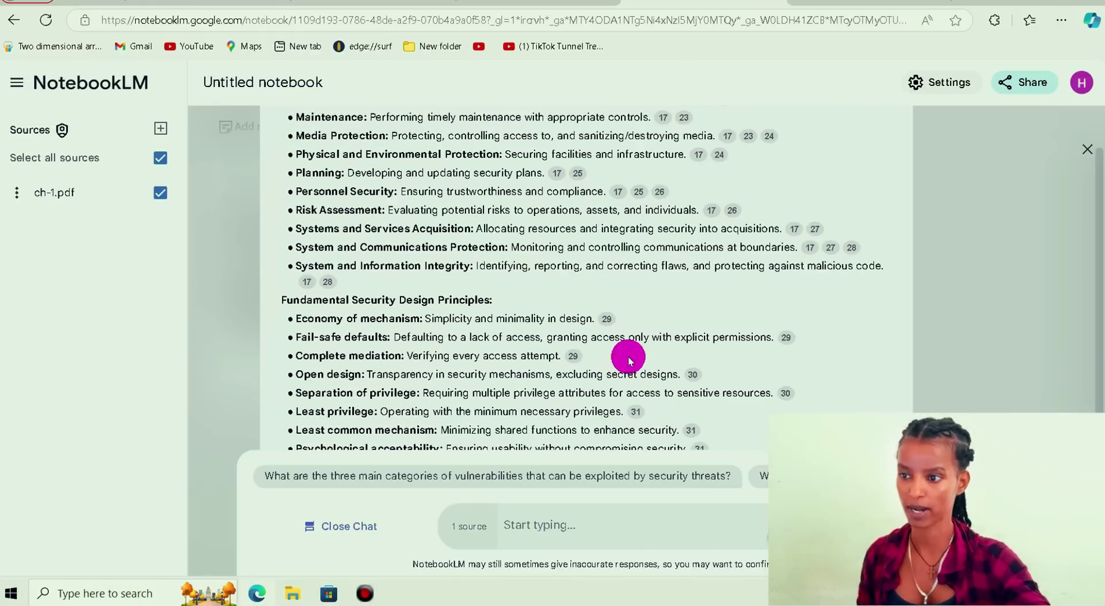
{"action": "scroll", "coordinate": [629, 359], "scroll_direction": "down", "scroll_amount": 8}
{"action": "scroll", "coordinate": [485, 388], "scroll_direction": "up", "scroll_amount": 2}
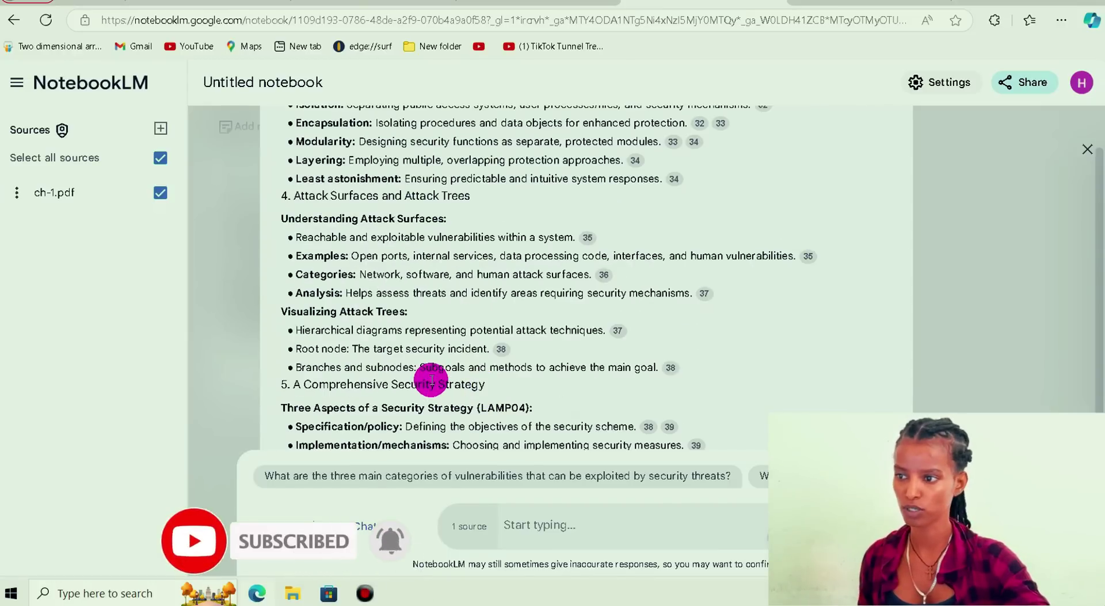
{"action": "scroll", "coordinate": [486, 375], "scroll_direction": "down", "scroll_amount": 6}
{"action": "left_click", "coordinate": [542, 525]}
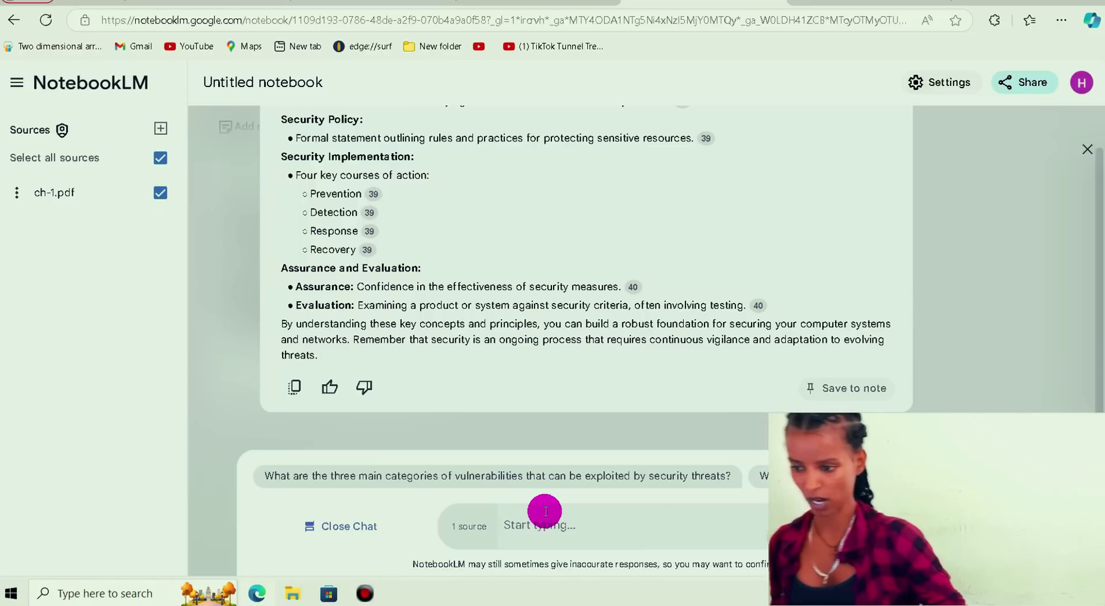
Ask the chat 'What is the key point of this mdule' and review the answer.
{"action": "type", "text": "W"}
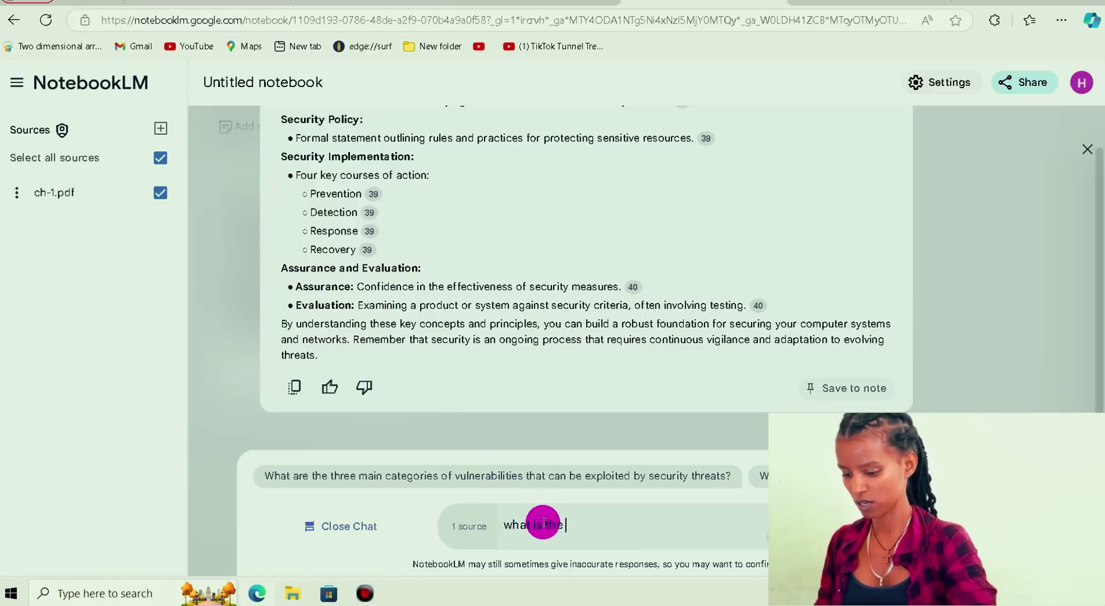
{"action": "type", "text": "hat is the key point "}
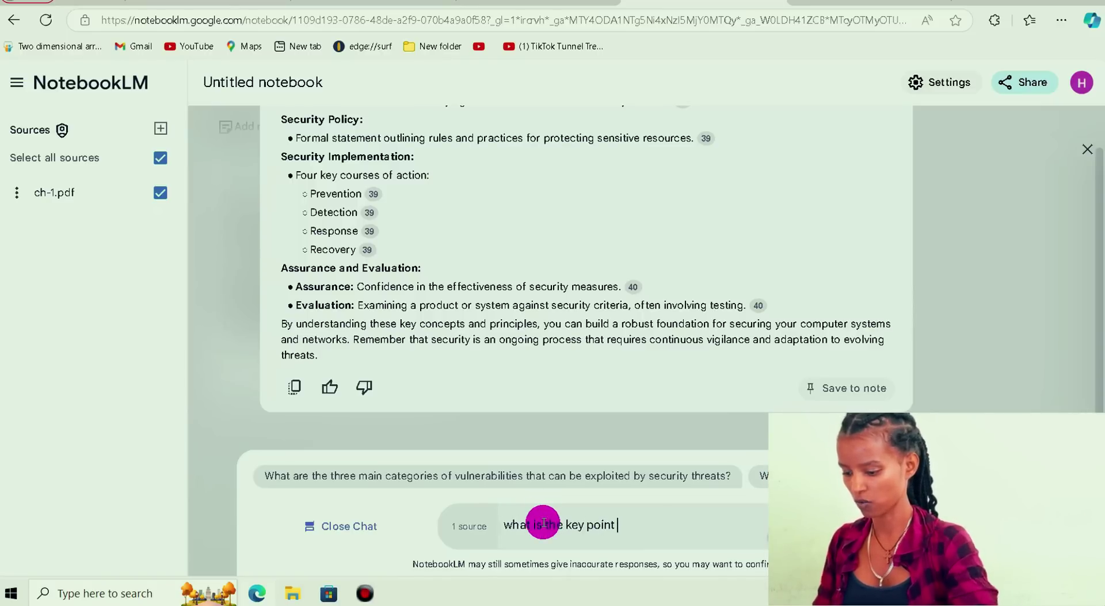
{"action": "type", "text": "of this m"}
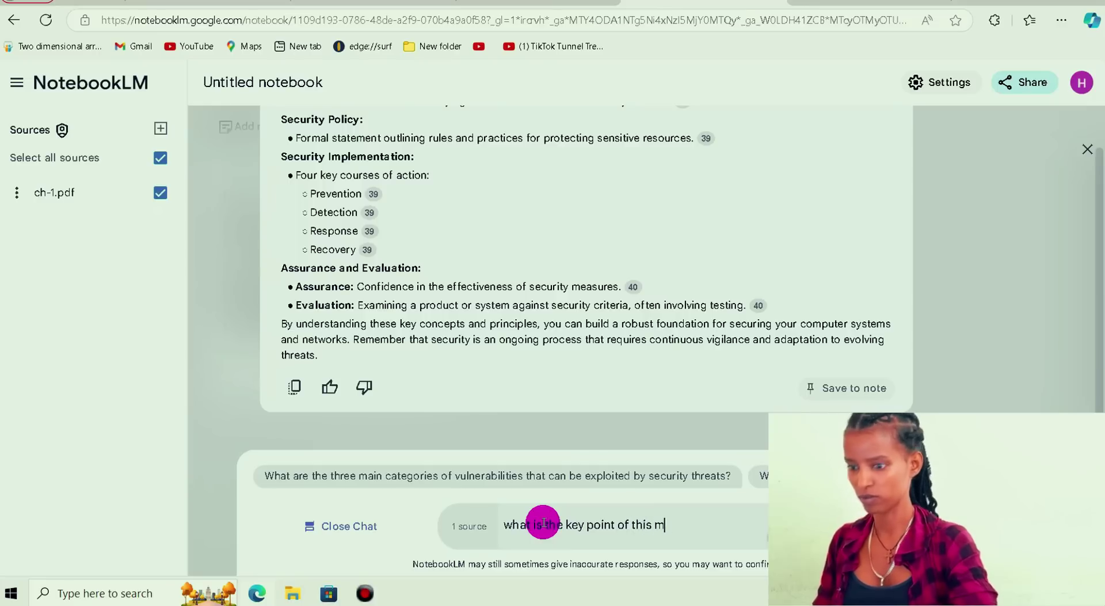
{"action": "type", "text": "dule"}
{"action": "key", "text": "Return"}
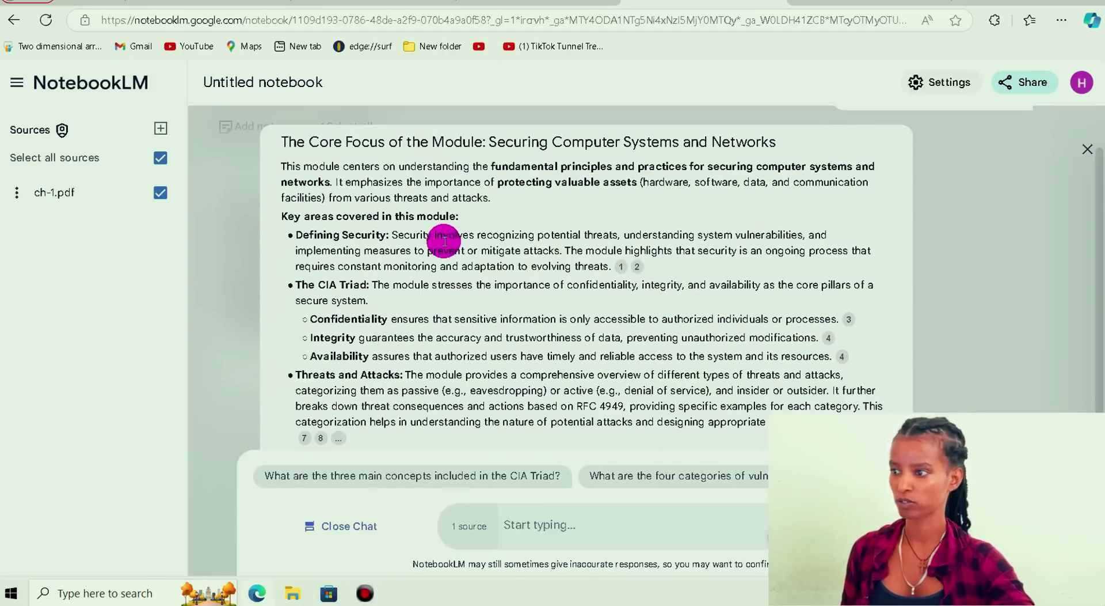
{"action": "scroll", "coordinate": [444, 239], "scroll_direction": "up", "scroll_amount": 2}
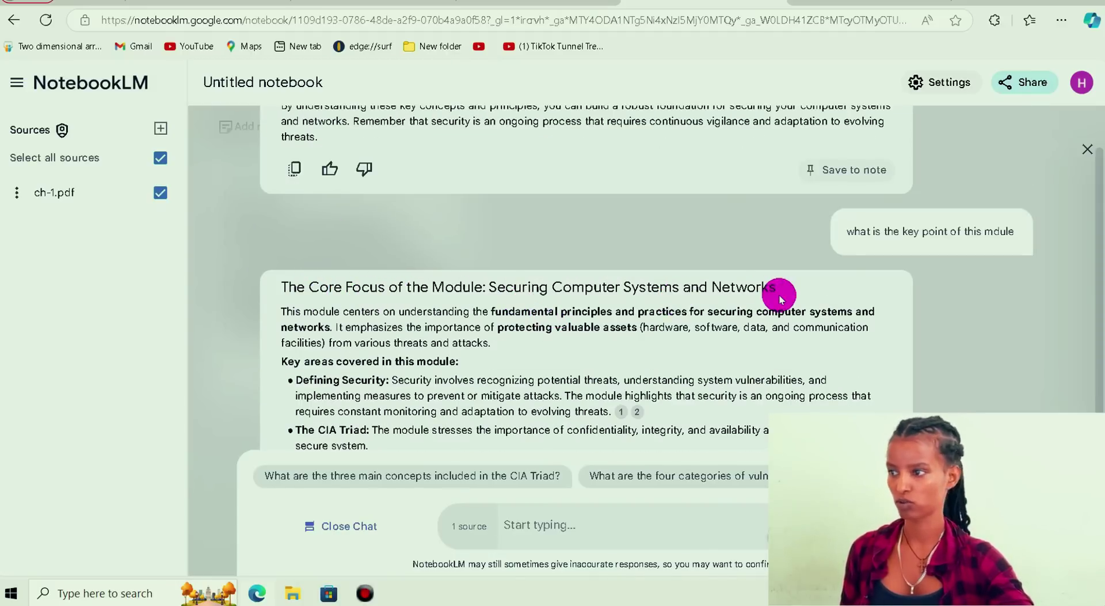
{"action": "scroll", "coordinate": [780, 297], "scroll_direction": "down", "scroll_amount": 3}
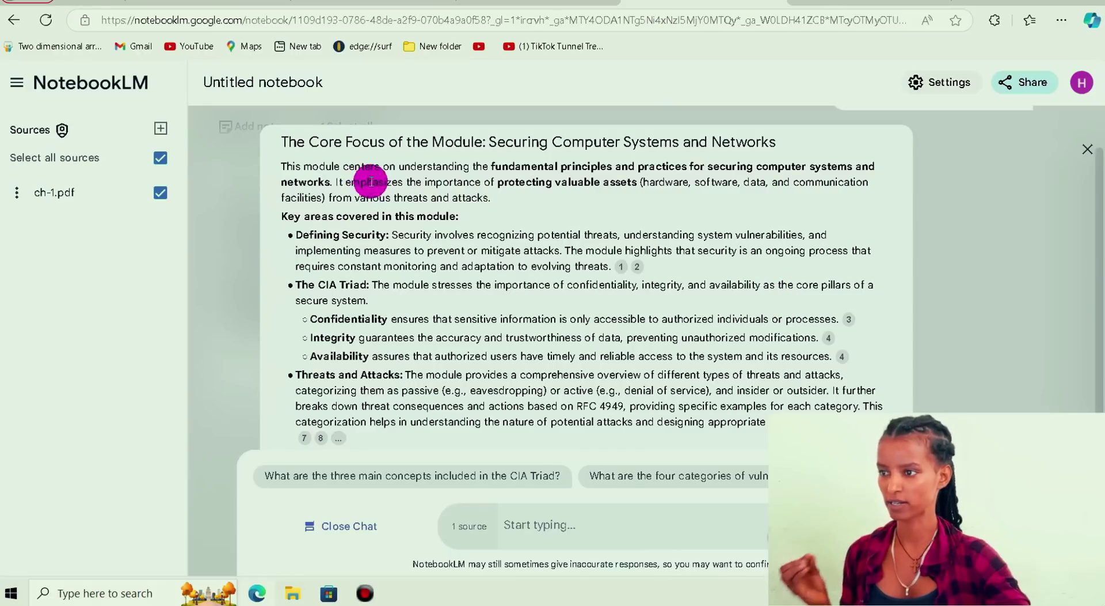